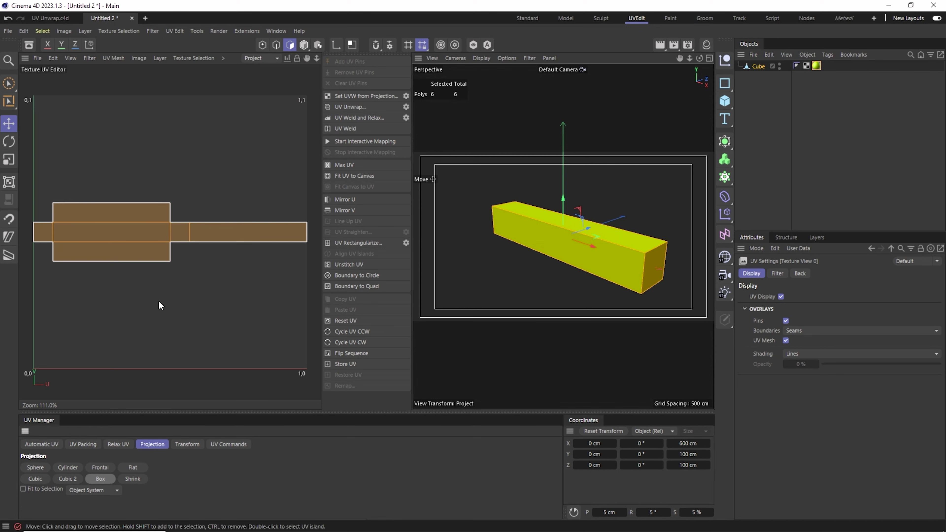
# - Display the UV Map test texture in the UV editor and inspect it on the cube
pyautogui.click(224, 58)
pyautogui.moveTo(236, 90)
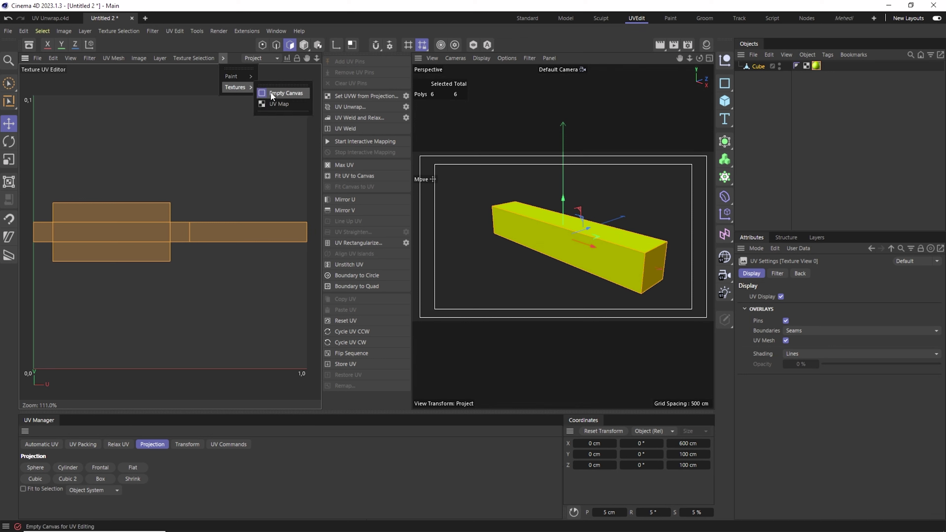
pyautogui.click(279, 104)
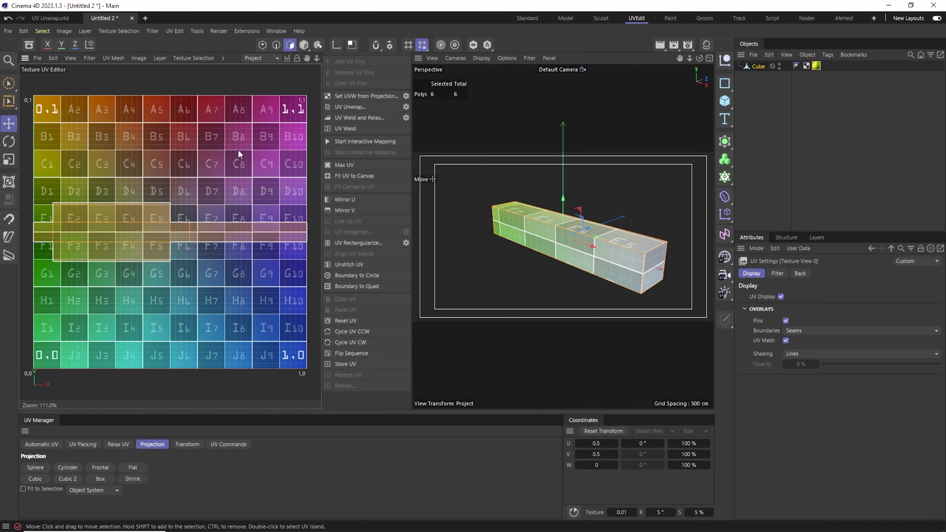
pyautogui.scroll(3, 613, 240)
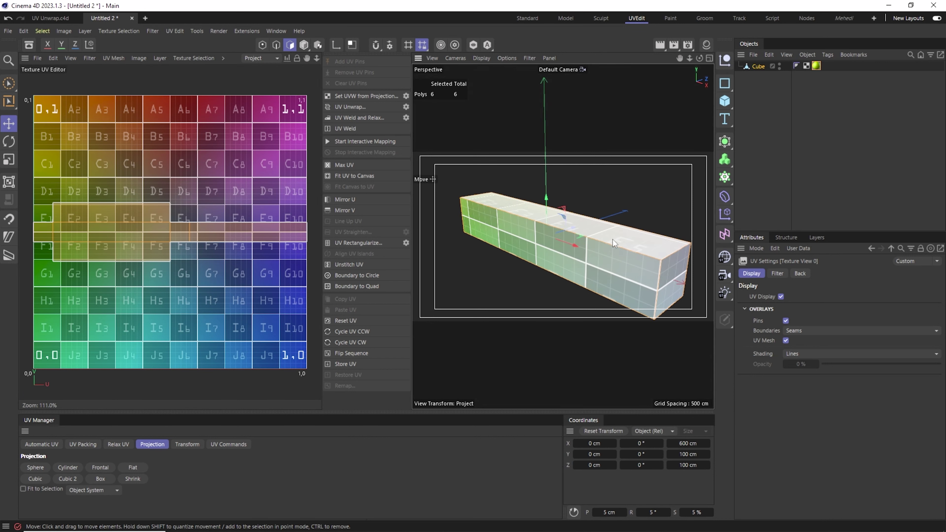
pyautogui.scroll(1, 605, 237)
pyautogui.scroll(-2, 601, 237)
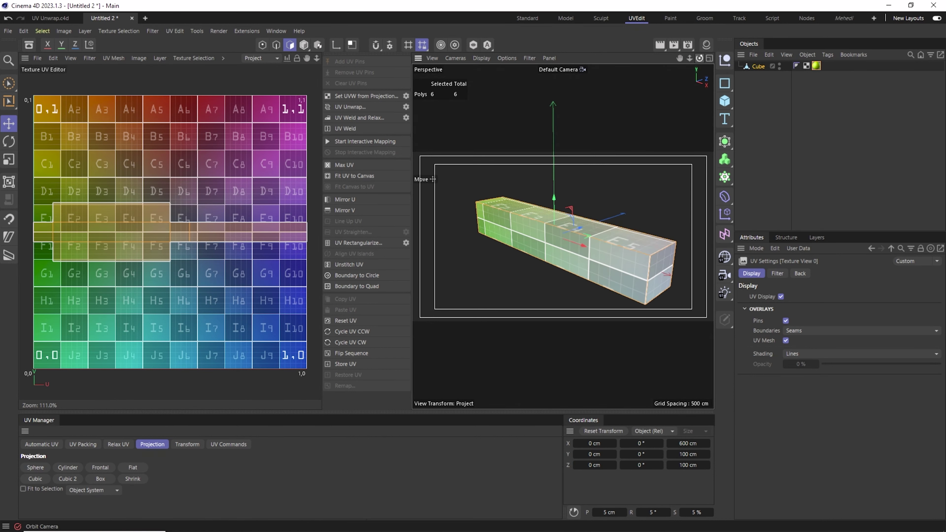
pyautogui.moveTo(700, 59)
pyautogui.mouseDown()
pyautogui.moveTo(637, 65)
pyautogui.moveTo(592, 33)
pyautogui.moveTo(667, 32)
pyautogui.moveTo(698, 56)
pyautogui.mouseUp()
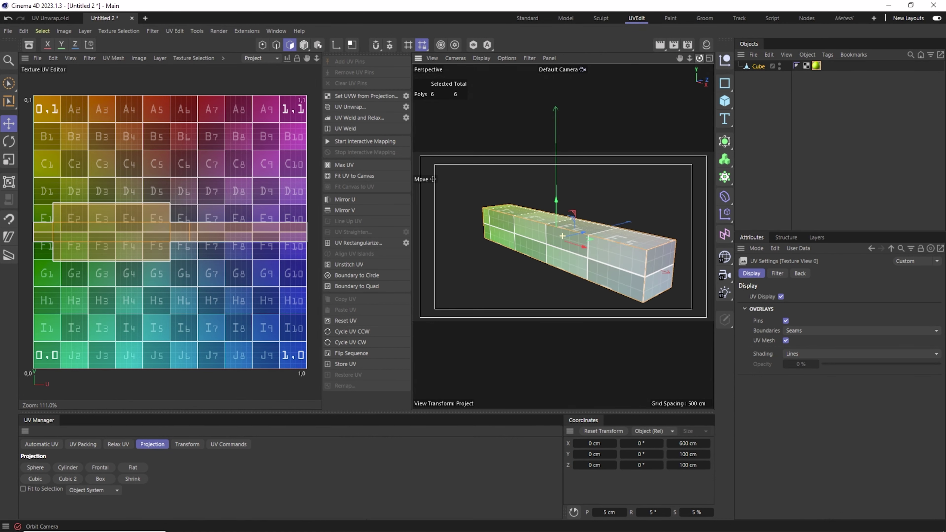
# - Set the UV editor back to the Empty Canvas texture
pyautogui.click(223, 57)
pyautogui.moveTo(238, 90)
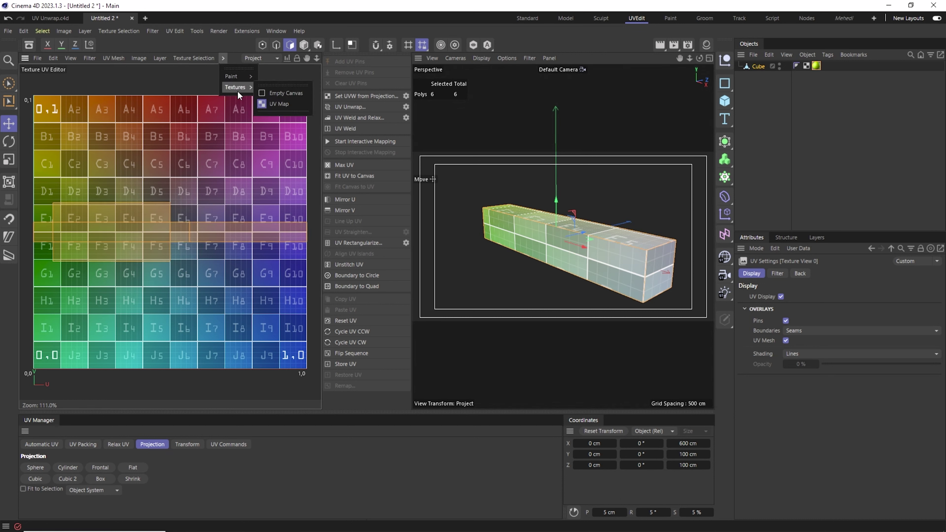
pyautogui.click(283, 92)
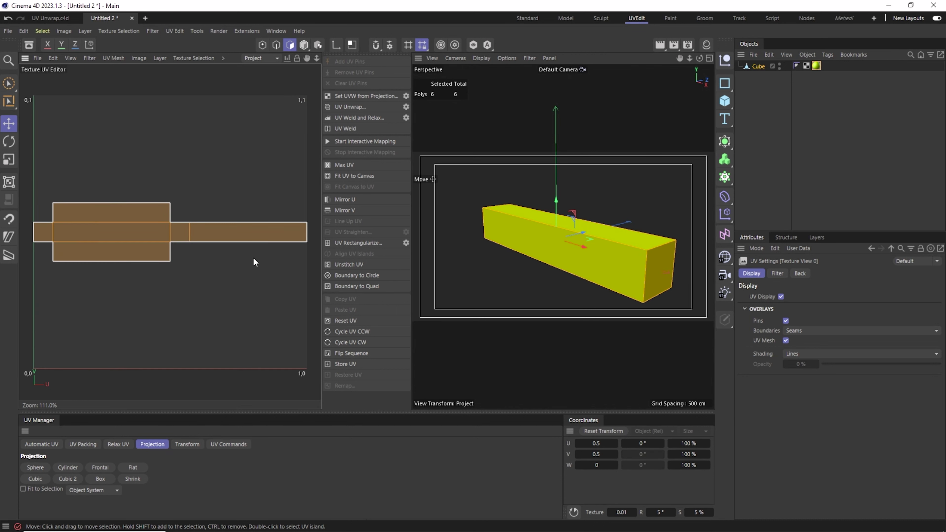
# - Enable the Mat material for painting and create a 1024x1024 color channel texture for it
pyautogui.moveTo(700, 58); pyautogui.dragTo(720, 49)
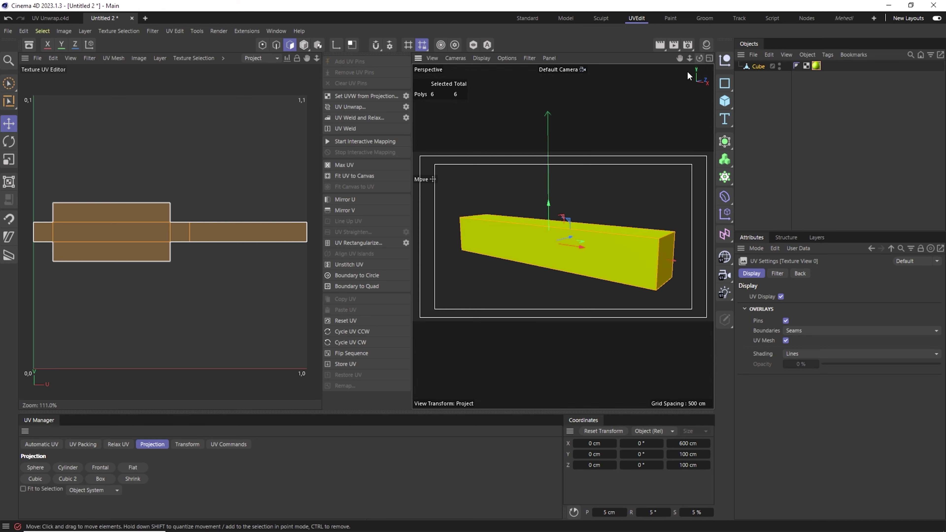
pyautogui.click(706, 51)
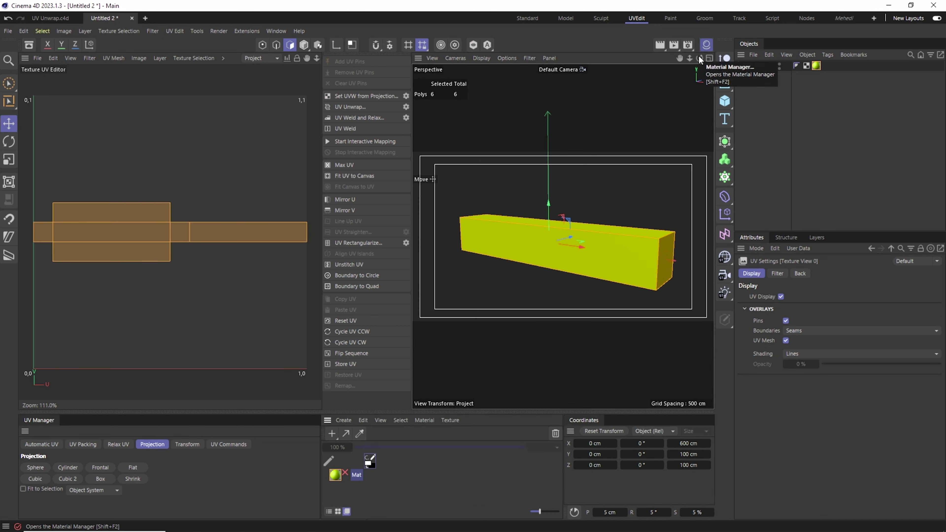
pyautogui.click(346, 474)
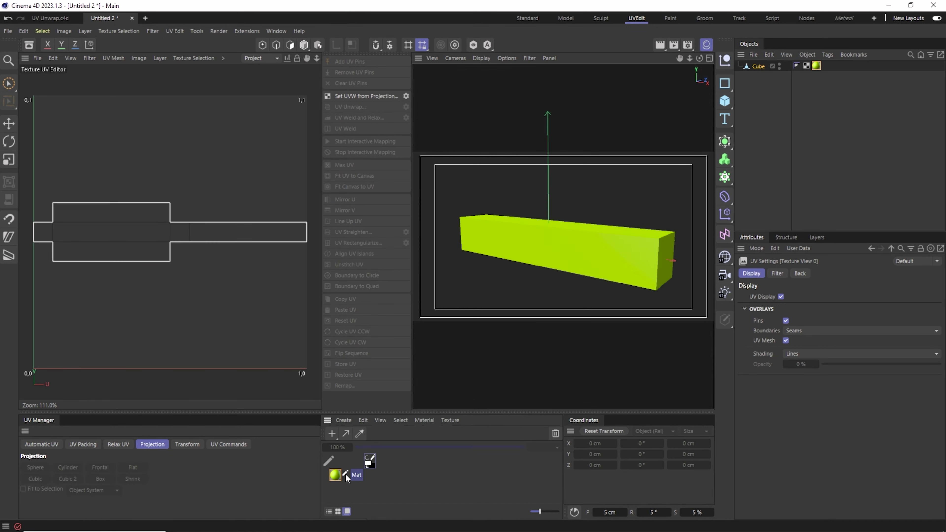
pyautogui.click(371, 477)
pyautogui.click(360, 501)
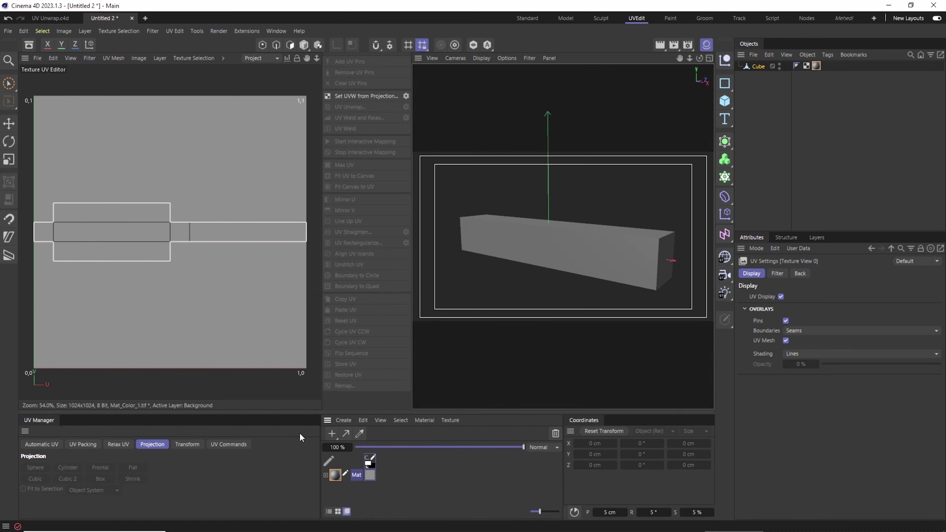
# - Switch to the Paint layout and dock the Texture view side by side with the 3D view
pyautogui.click(671, 18)
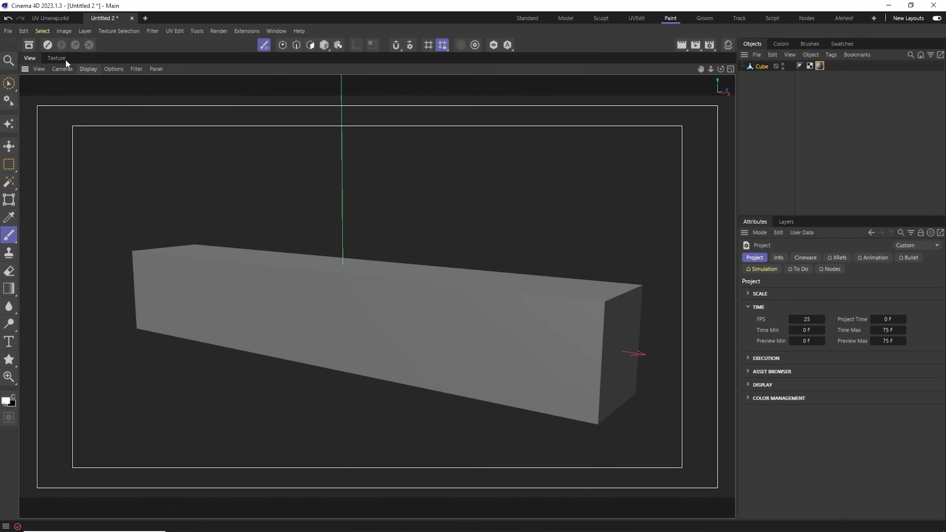
pyautogui.click(61, 57)
pyautogui.rightClick(61, 57)
pyautogui.click(68, 65)
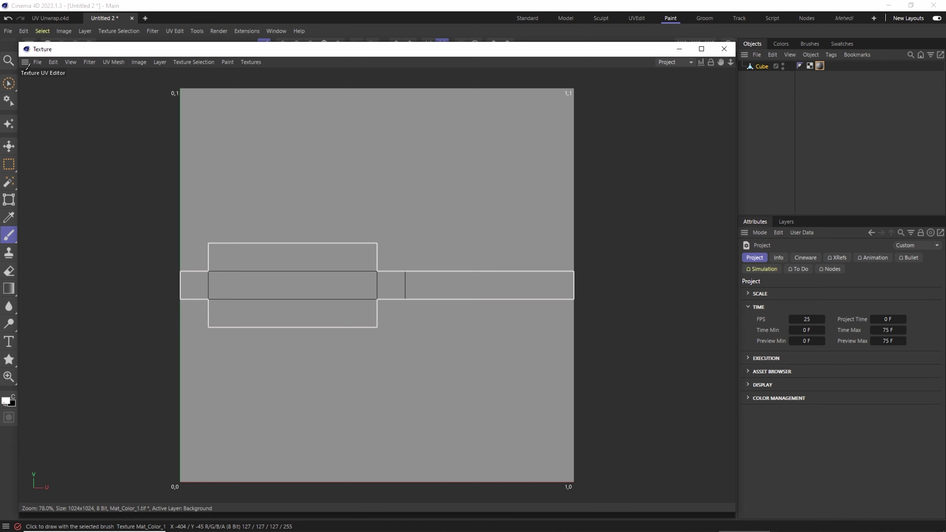
pyautogui.moveTo(25, 63); pyautogui.dragTo(735, 179)
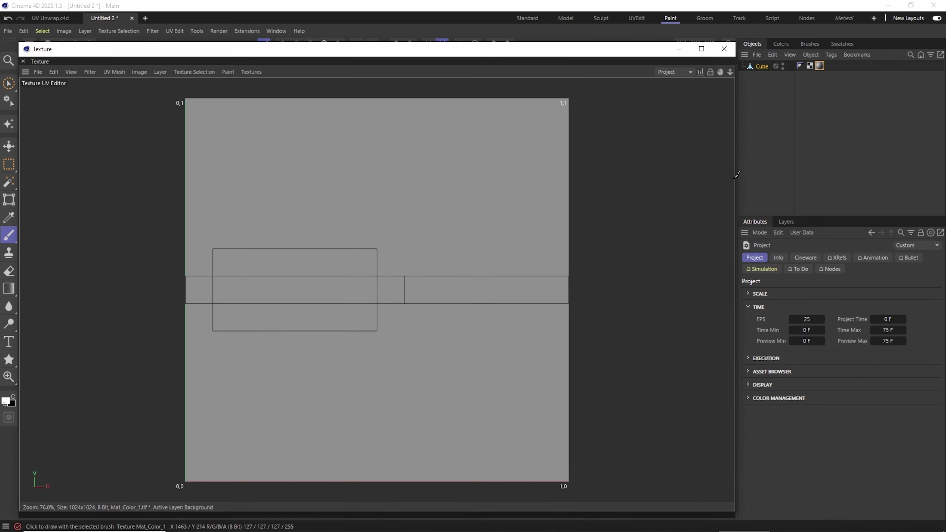
pyautogui.moveTo(447, 56); pyautogui.dragTo(507, 174)
pyautogui.moveTo(94, 182); pyautogui.dragTo(732, 136)
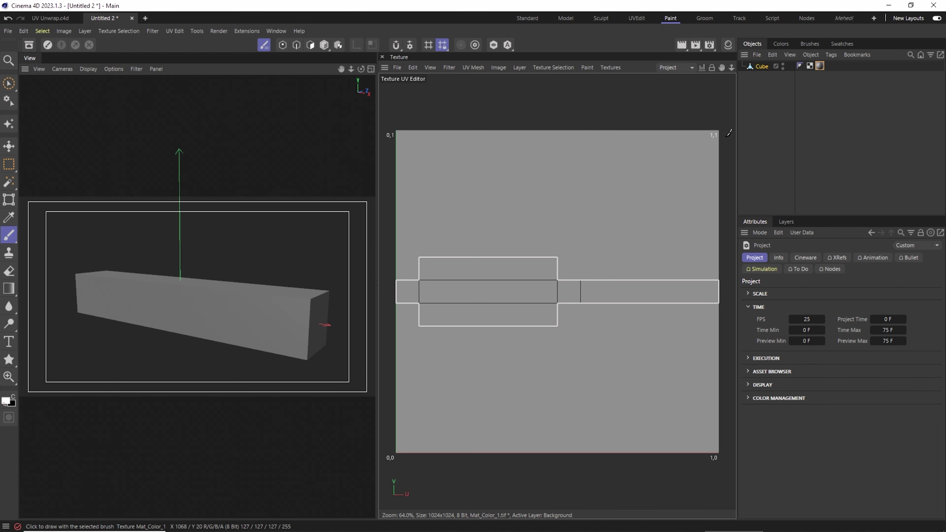
# - Create a UV mesh layer in the texture and make the Background layer visible again
pyautogui.click(786, 223)
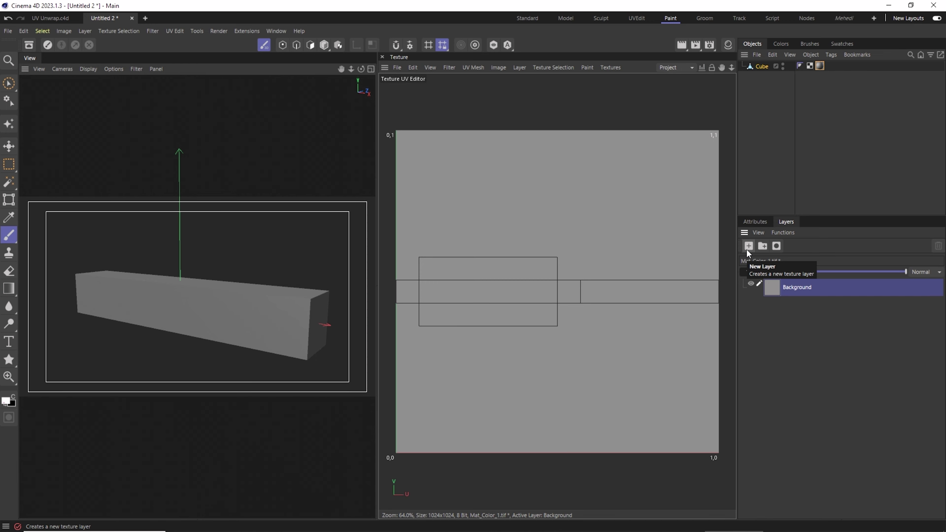
pyautogui.hotkey('ctrl', 'a')
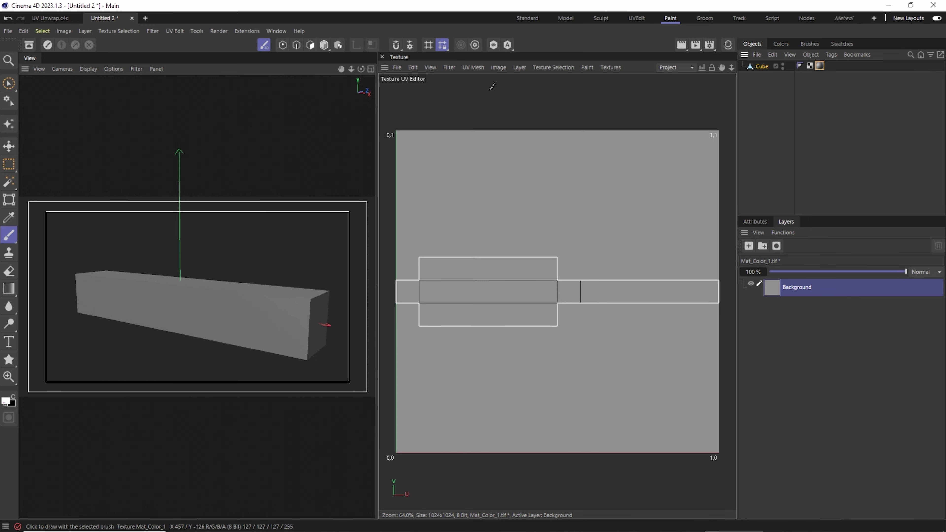
pyautogui.click(519, 68)
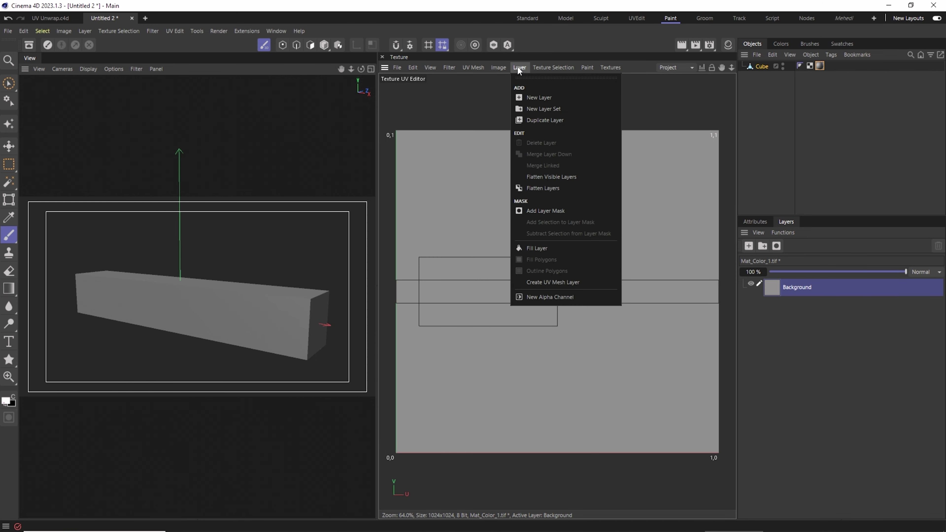
pyautogui.click(558, 285)
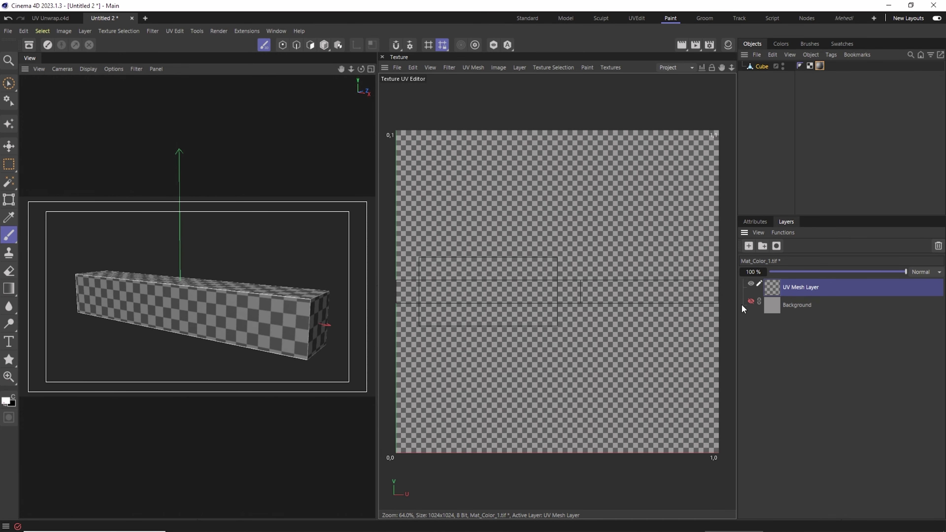
pyautogui.click(752, 301)
# - Add a new layer and paint the numbers 1 to 6 on the cube's unwrapped faces
pyautogui.click(749, 246)
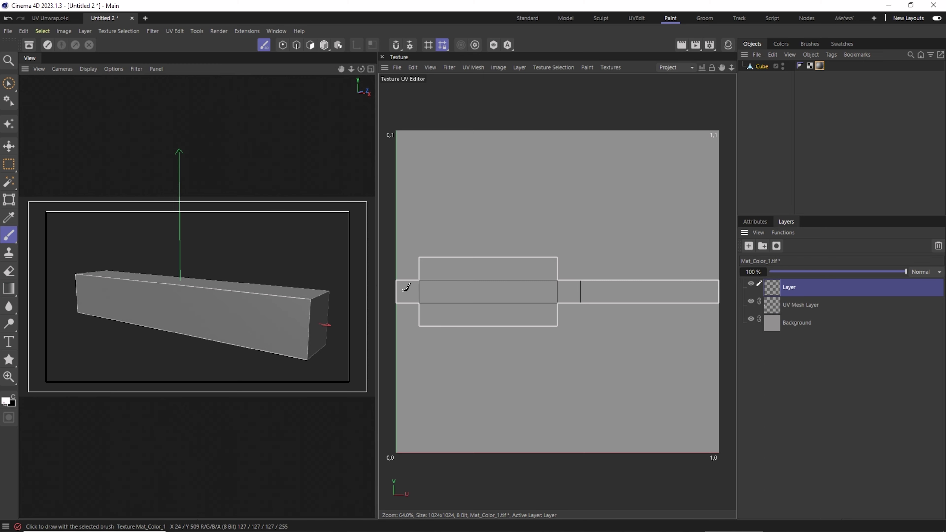
pyautogui.moveTo(406, 296); pyautogui.dragTo(411, 299)
pyautogui.moveTo(478, 293); pyautogui.dragTo(495, 295)
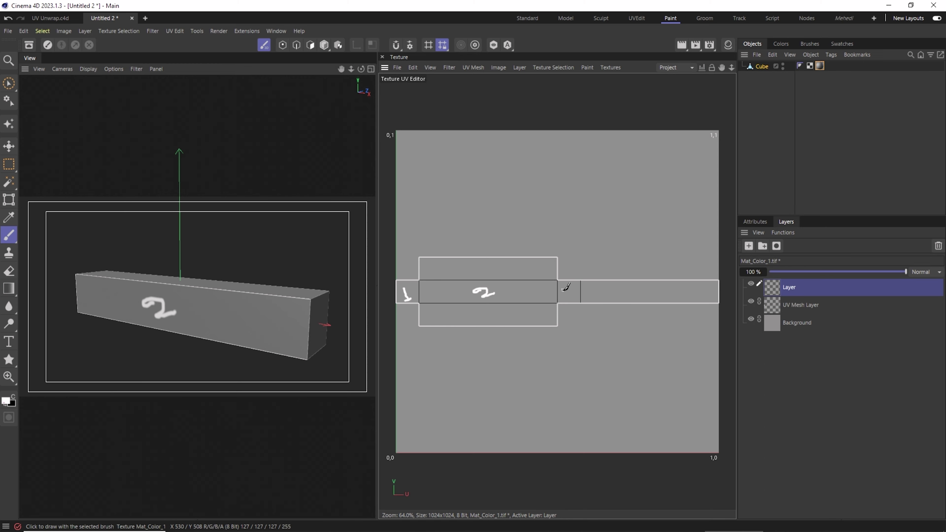
pyautogui.moveTo(574, 289); pyautogui.dragTo(564, 298)
pyautogui.moveTo(495, 269)
pyautogui.mouseDown()
pyautogui.moveTo(484, 264)
pyautogui.moveTo(500, 263)
pyautogui.mouseUp()
pyautogui.moveTo(491, 307)
pyautogui.mouseDown()
pyautogui.moveTo(483, 317)
pyautogui.moveTo(493, 316)
pyautogui.mouseUp()
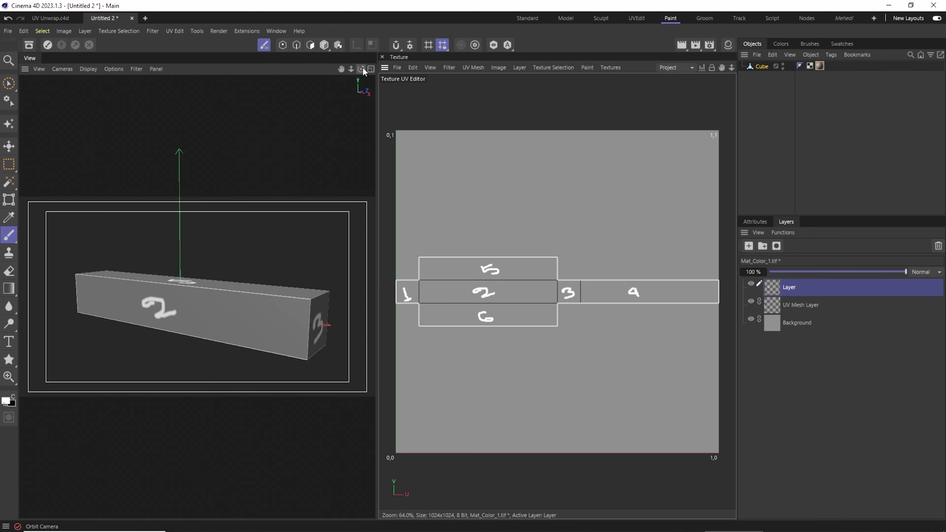
pyautogui.moveTo(361, 69)
pyautogui.mouseDown()
pyautogui.moveTo(388, 70)
pyautogui.moveTo(363, 69)
pyautogui.moveTo(328, 90)
pyautogui.mouseUp()
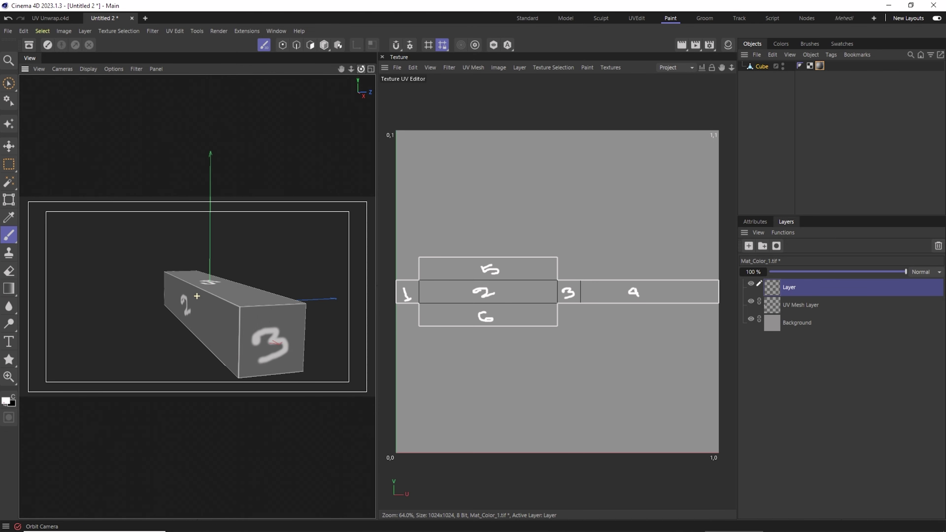
# - Run the BodyPaint 3D Setup Wizard for the Cube object with Recalculate UV turned off
pyautogui.click(13, 131)
pyautogui.moveTo(75, 41); pyautogui.dragTo(167, 98)
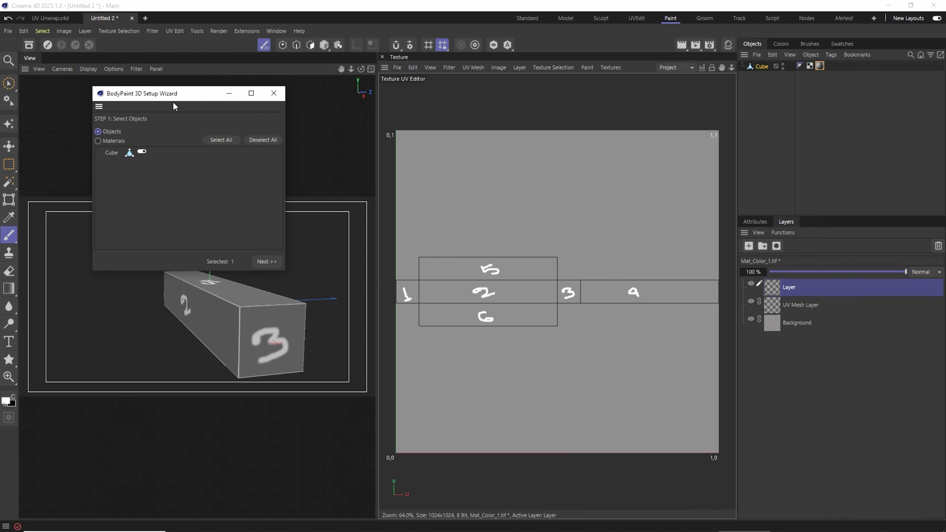
pyautogui.click(105, 141)
pyautogui.click(98, 131)
pyautogui.click(266, 262)
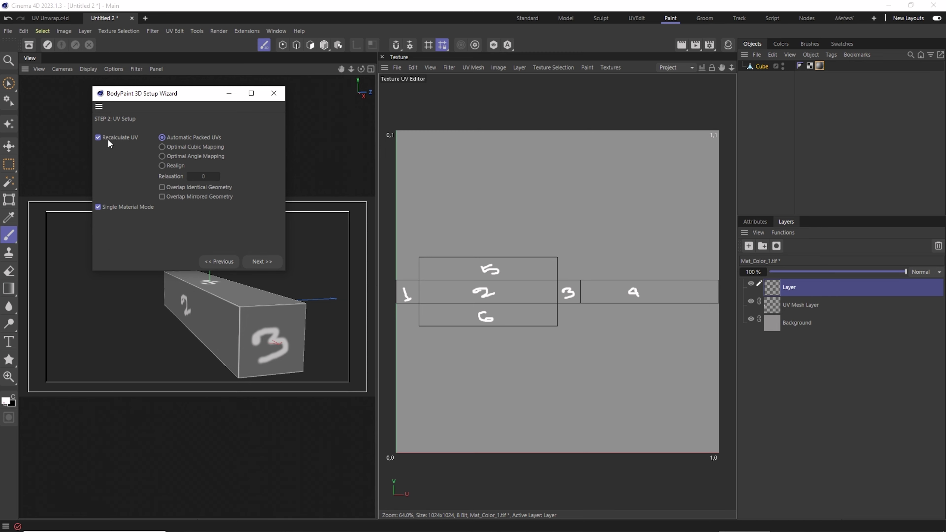
pyautogui.click(115, 138)
pyautogui.click(262, 262)
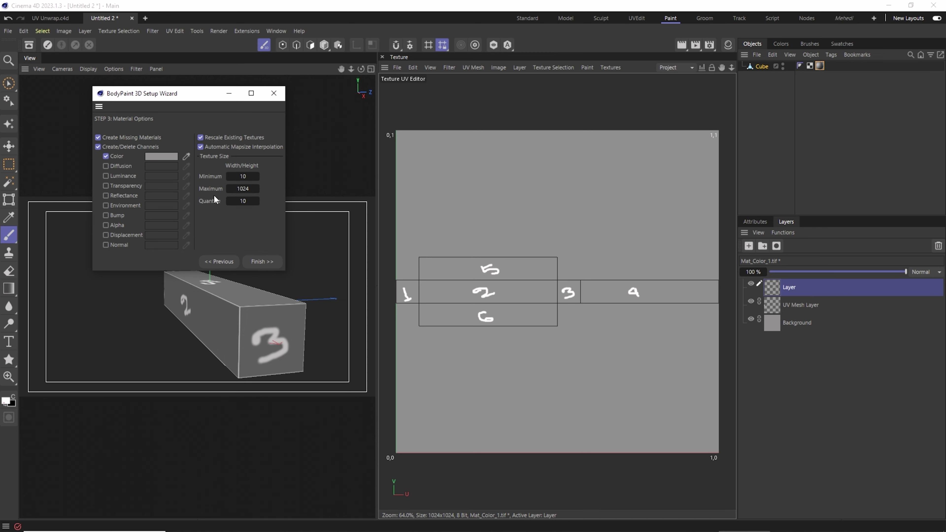
# - Edit the minimum and maximum texture size to rescale the texture to 1920x1920 and finish the wizard
pyautogui.click(245, 176)
pyautogui.click(242, 188)
pyautogui.click(266, 262)
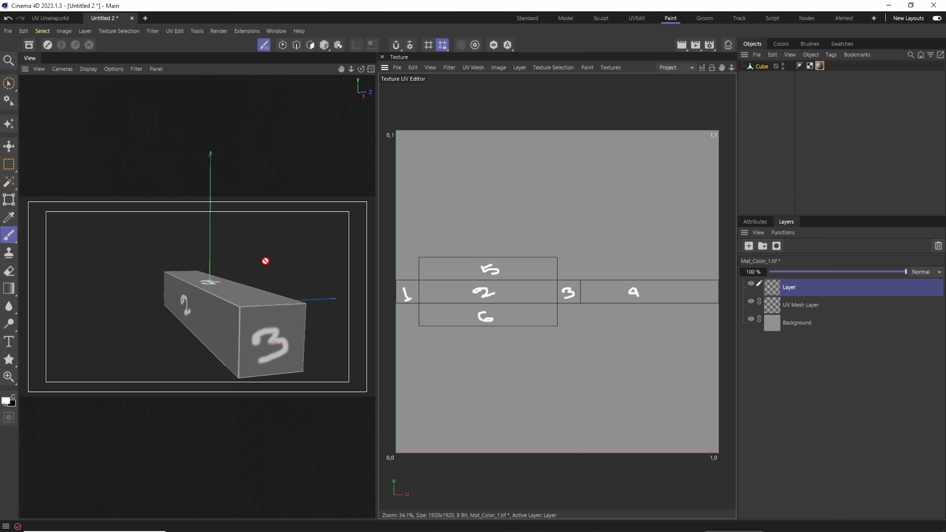
# - Save the texture in PSD format as Mat_Color_1.psd and return to the Standard layout
pyautogui.click(397, 68)
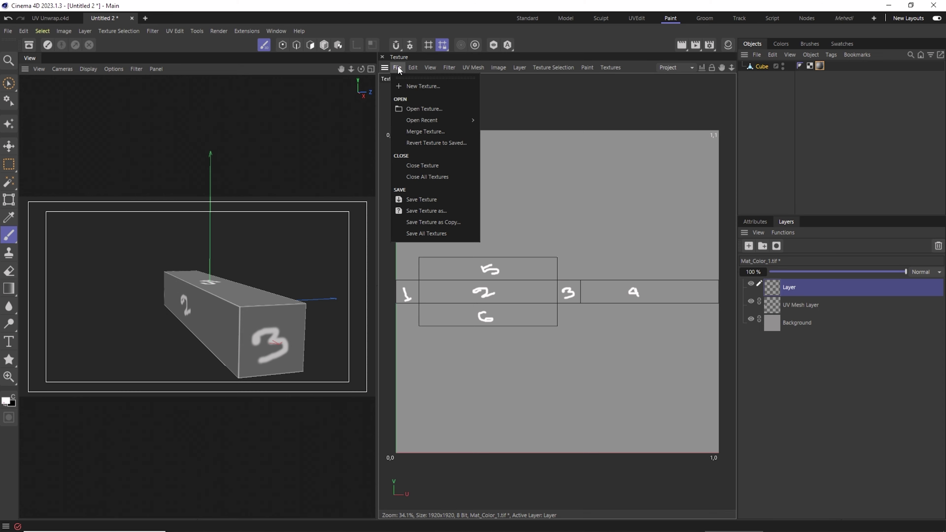
pyautogui.click(430, 211)
pyautogui.click(441, 187)
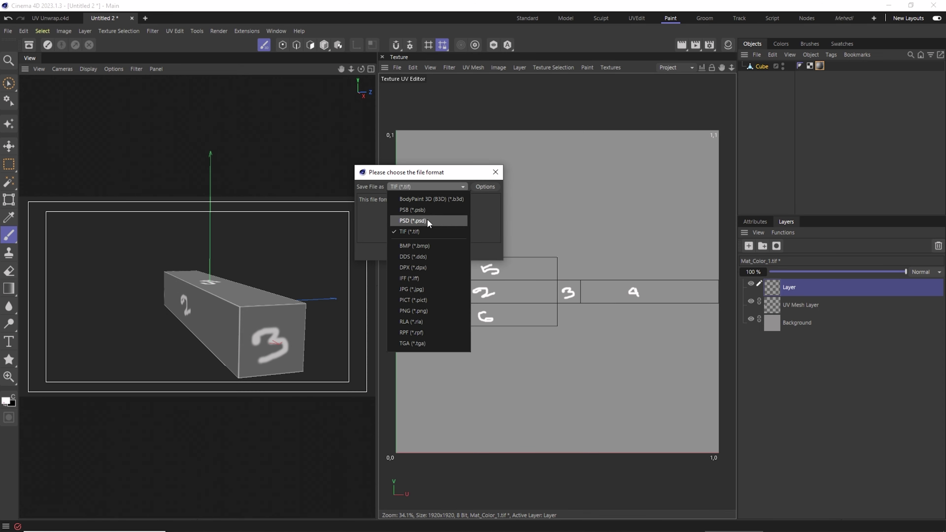
pyautogui.click(413, 221)
pyautogui.click(415, 252)
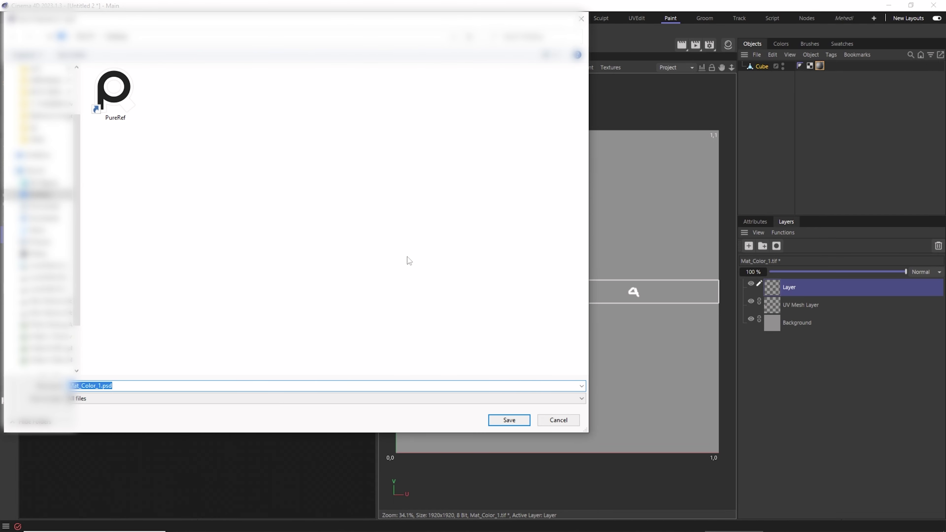
pyautogui.click(500, 419)
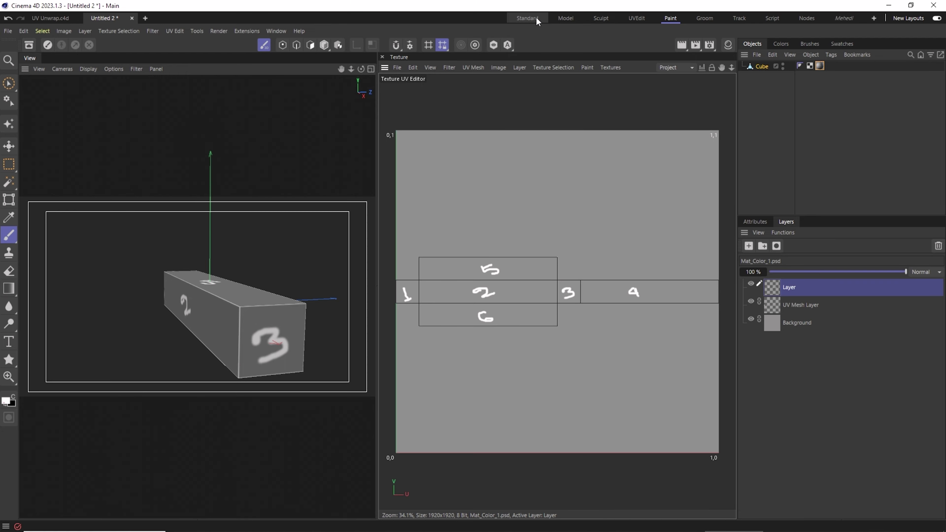
pyautogui.click(528, 18)
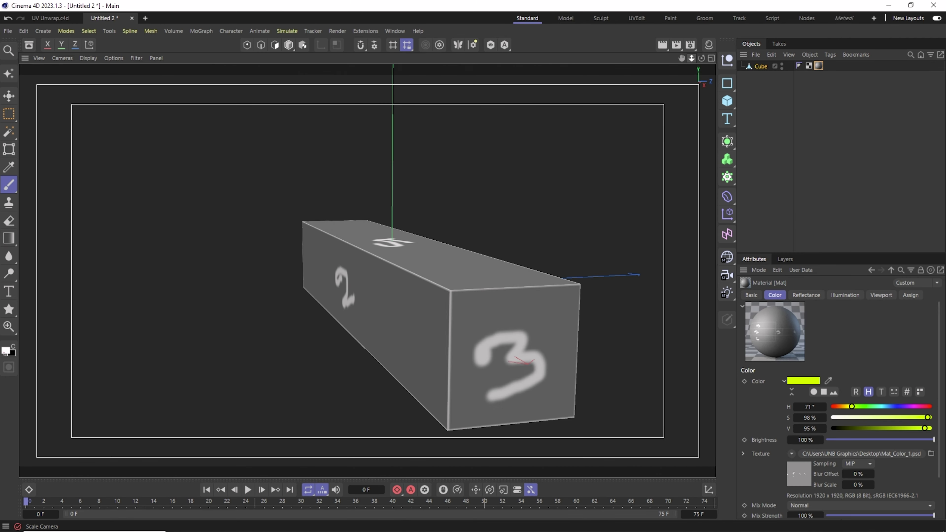
pyautogui.scroll(-3, 367, 271)
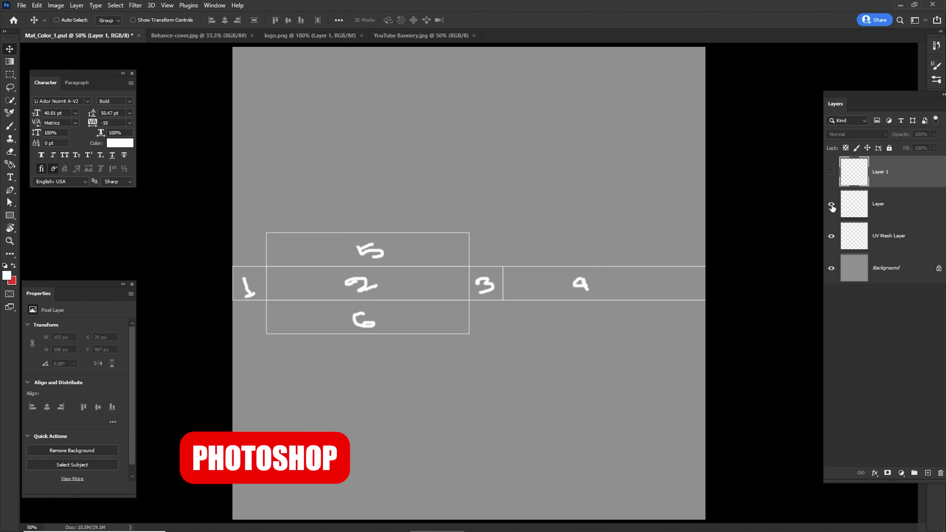
# - In Photoshop, toggle the visibility of the layers in Mat_Color_1.psd and move Layer 1 directly below UV Mesh Layer
pyautogui.click(831, 171)
pyautogui.click(832, 204)
pyautogui.click(831, 236)
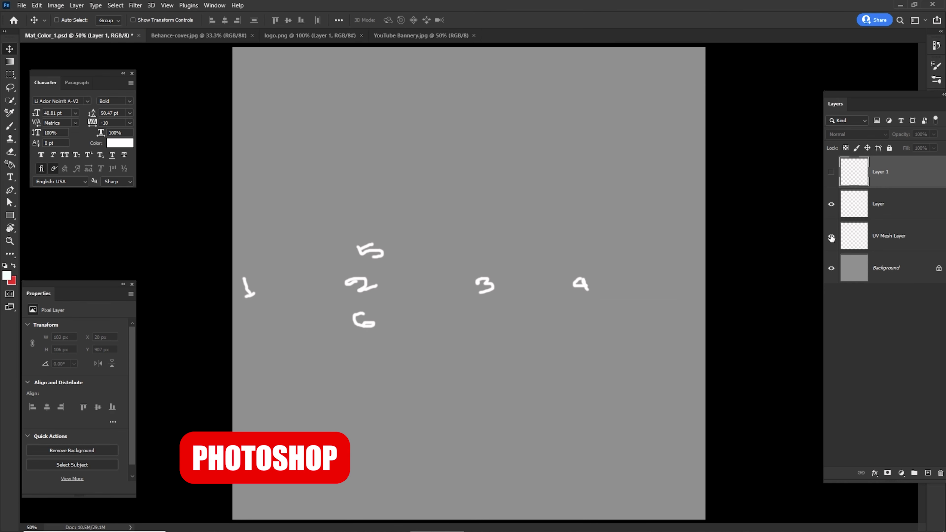
pyautogui.click(832, 235)
pyautogui.moveTo(887, 175); pyautogui.dragTo(890, 252)
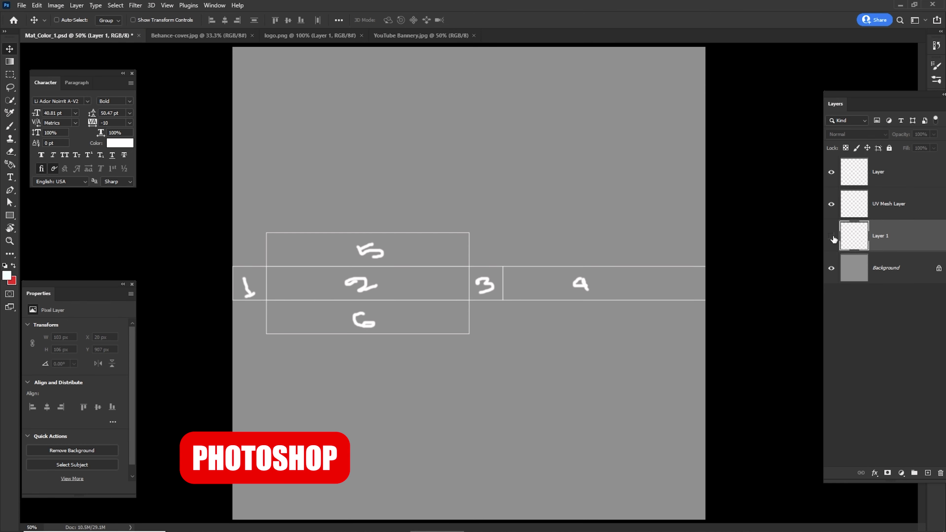
pyautogui.moveTo(251, 288); pyautogui.dragTo(258, 287)
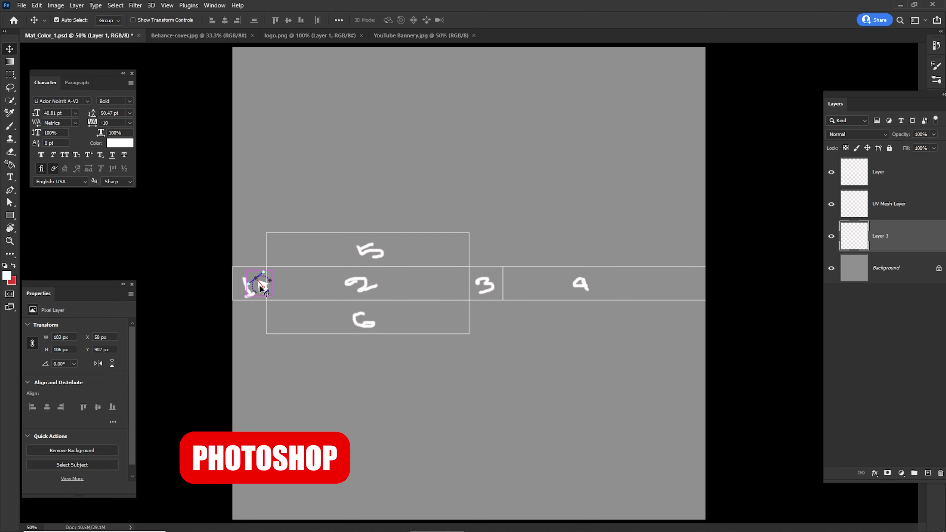
pyautogui.press('z')
pyautogui.press('v')
pyautogui.hotkey('ctrl', 'z')
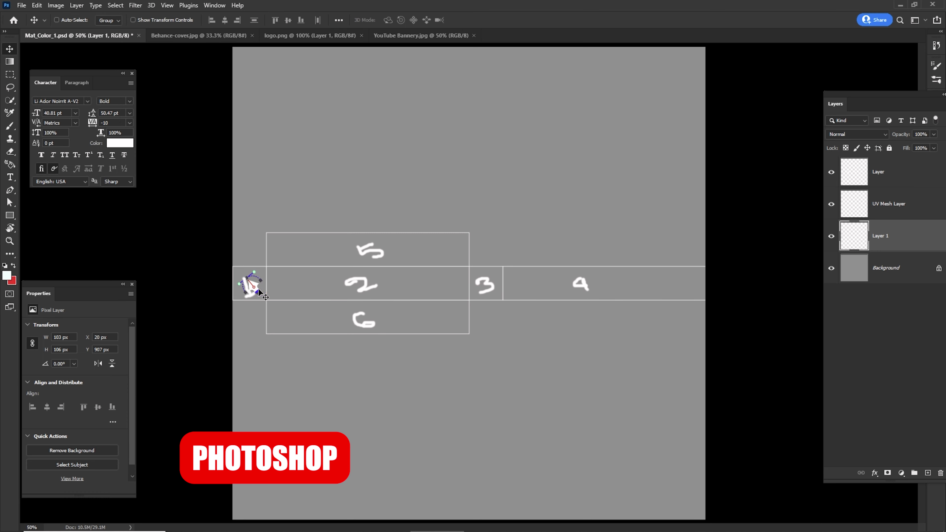
# - Duplicate the pen logo from face 1 onto face 3 of the UV layout and hide the numbers layer
pyautogui.keyDown('alt'); pyautogui.moveTo(254, 290); pyautogui.dragTo(491, 290); pyautogui.keyUp('alt')
pyautogui.click(831, 173)
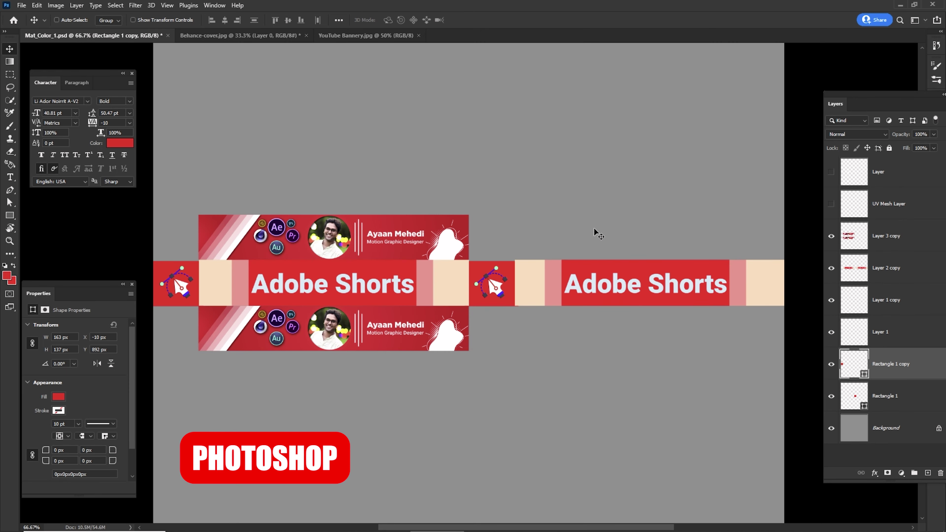
pyautogui.press('ctrl')
pyautogui.hotkey('ctrl', 'z')
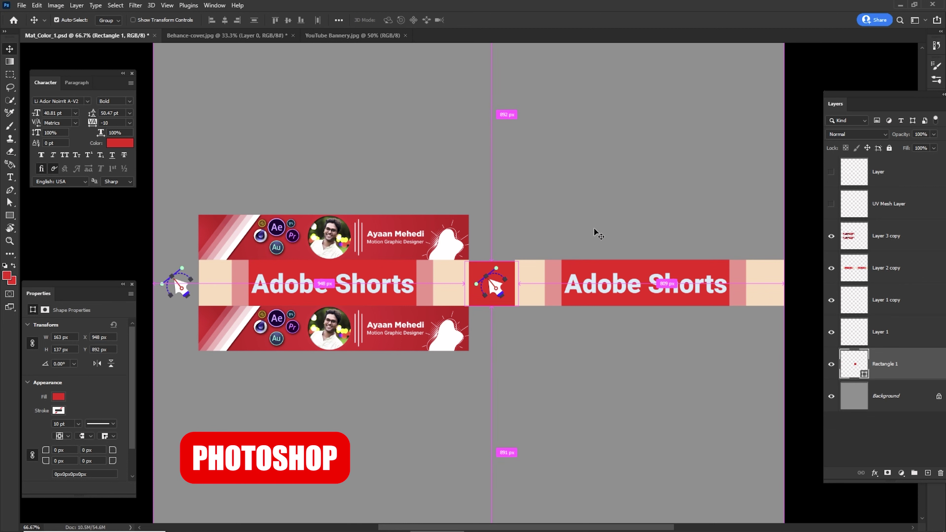
pyautogui.hotkey('ctrl', 'shift', 'z')
pyautogui.hotkey('ctrl', 'shift', 'z')
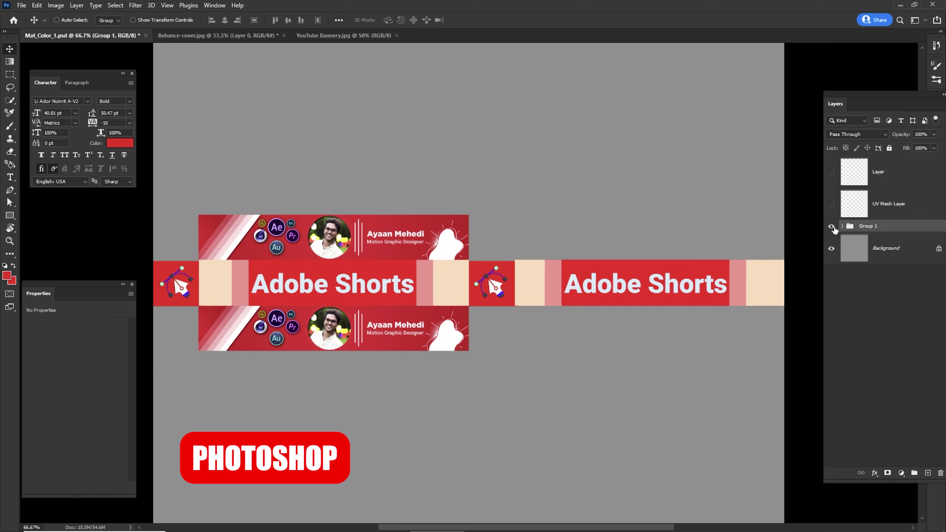
# - Save the edited Mat_Color_1.psd and switch to Cinema 4D
pyautogui.click(21, 5)
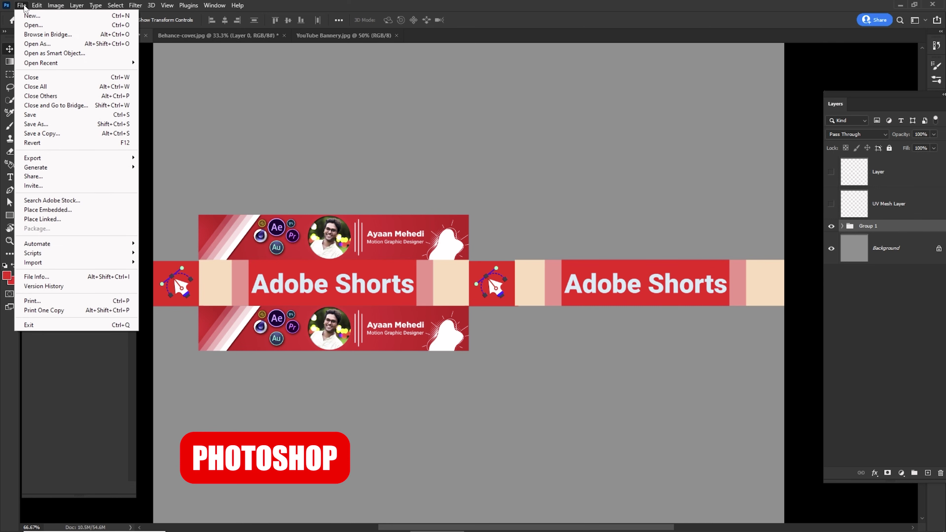
pyautogui.click(51, 118)
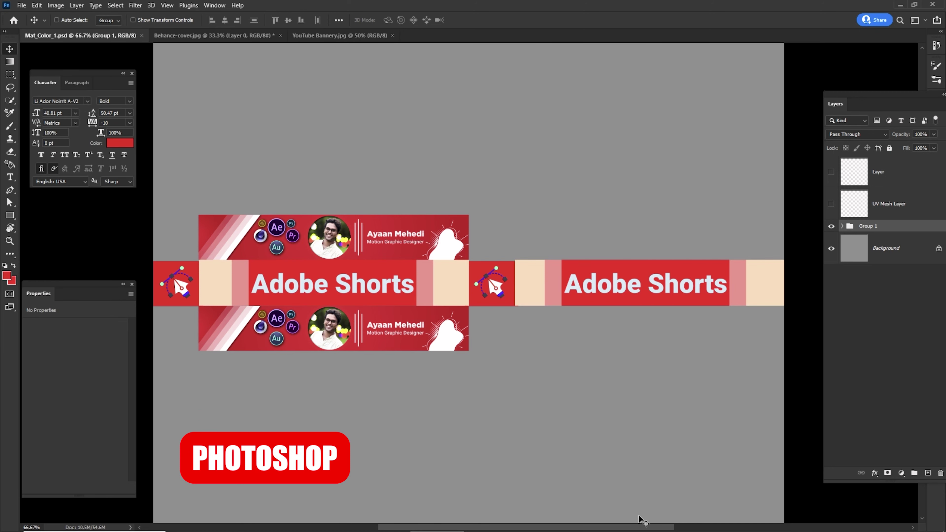
pyautogui.hotkey('alt', 'Tab')
# - Delete the old Mat material and remove its leftover material tag from the Cube
pyautogui.click(709, 45)
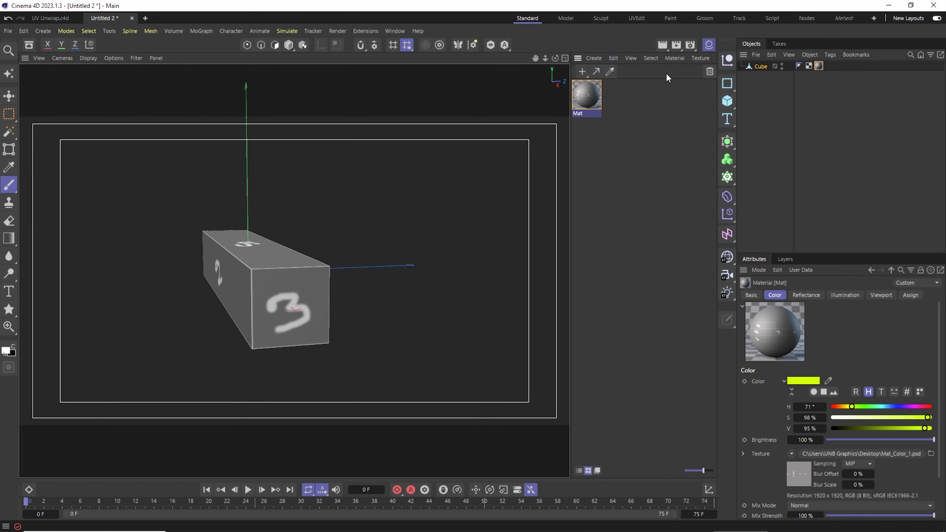
pyautogui.press('Delete')
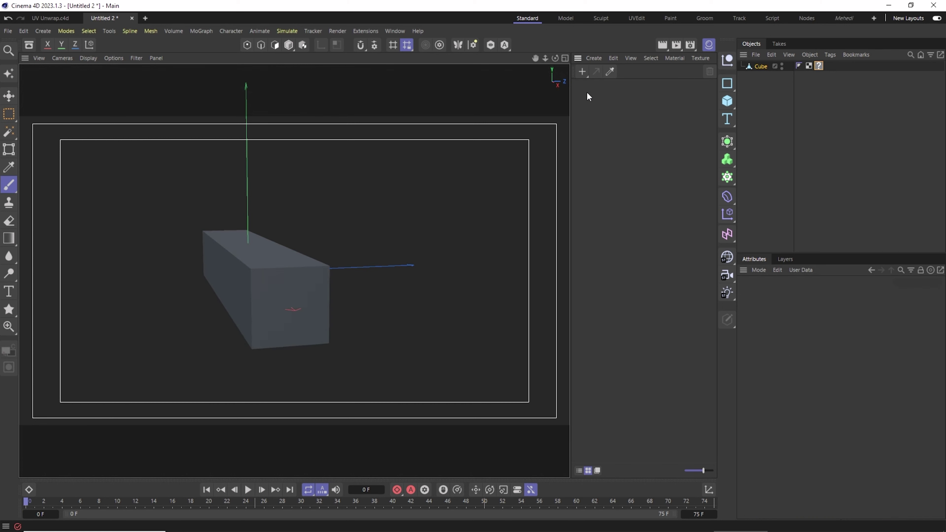
pyautogui.click(818, 66)
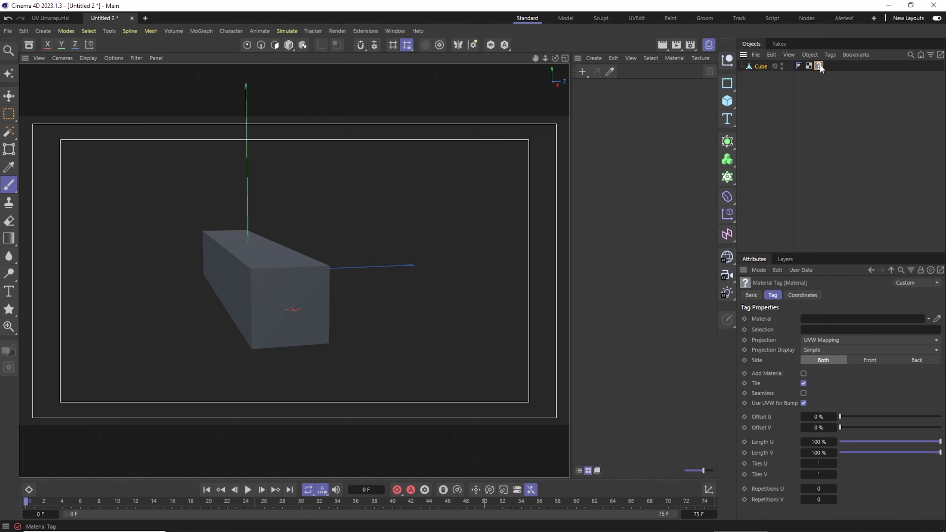
pyautogui.press('Delete')
# - Create a new material and load Mat_Color_1.psd from the Desktop as its color texture, without copying the image to the project location
pyautogui.doubleClick(576, 106)
pyautogui.click(586, 104)
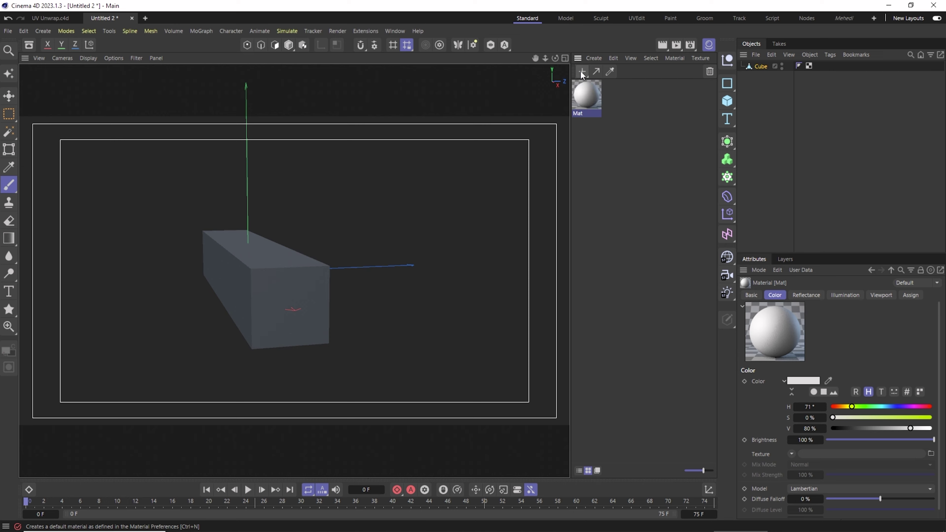
pyautogui.doubleClick(586, 102)
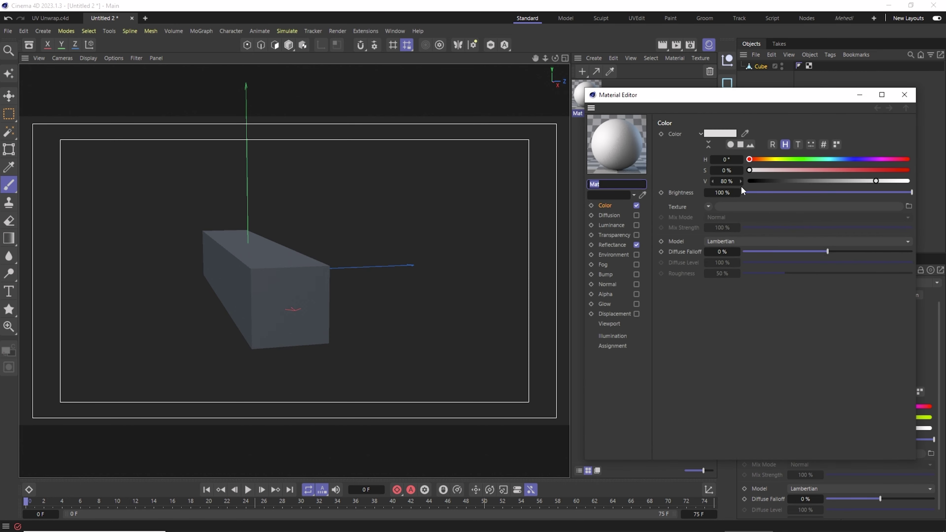
pyautogui.click(909, 206)
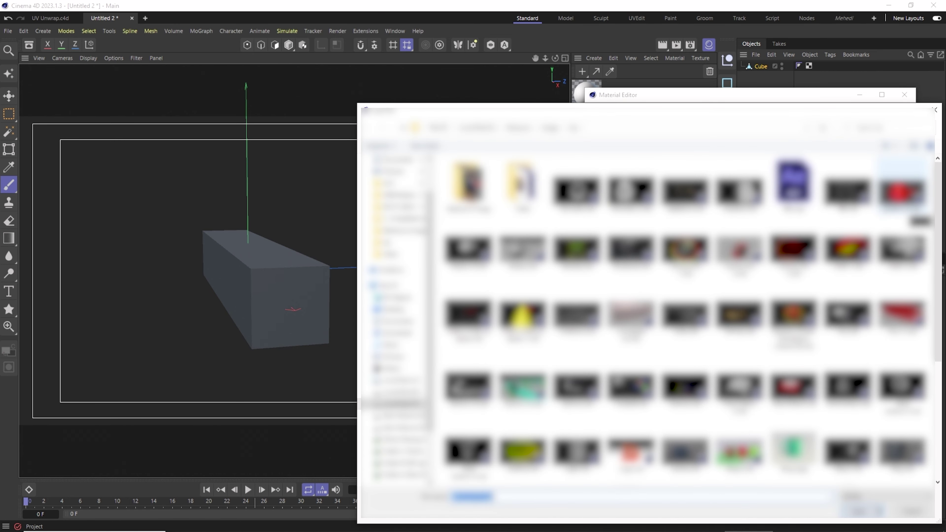
pyautogui.click(395, 180)
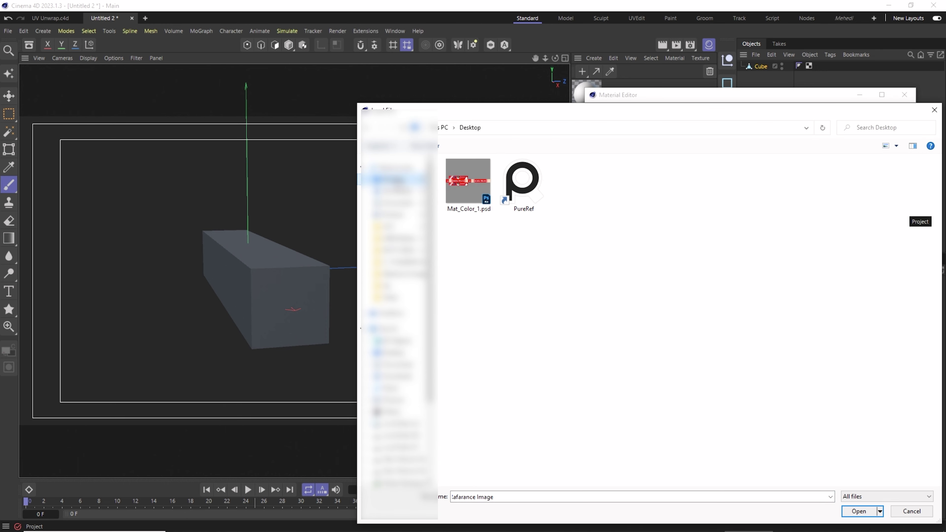
pyautogui.click(461, 208)
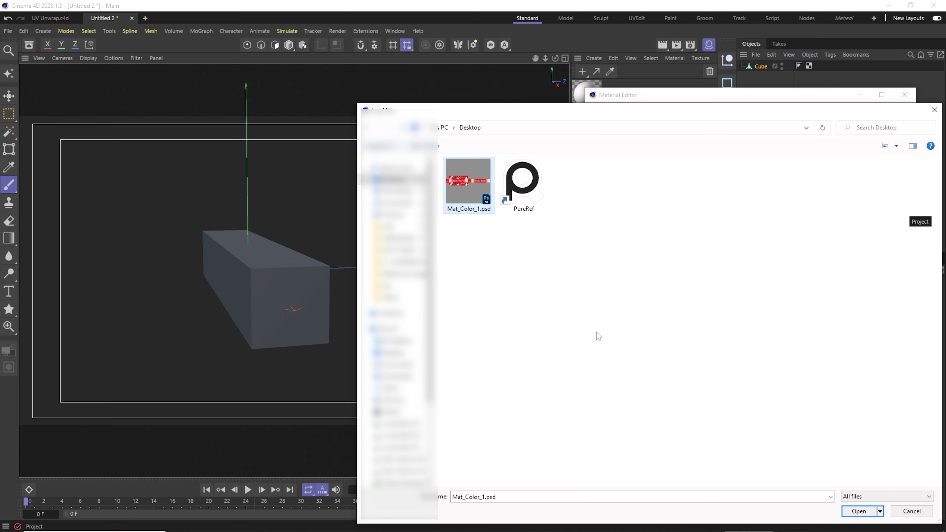
pyautogui.click(859, 511)
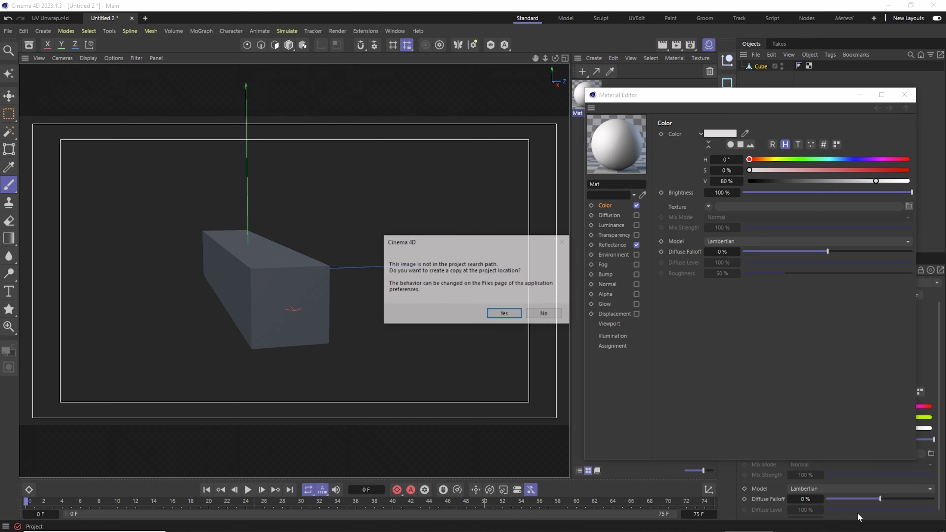
pyautogui.click(547, 315)
pyautogui.click(904, 94)
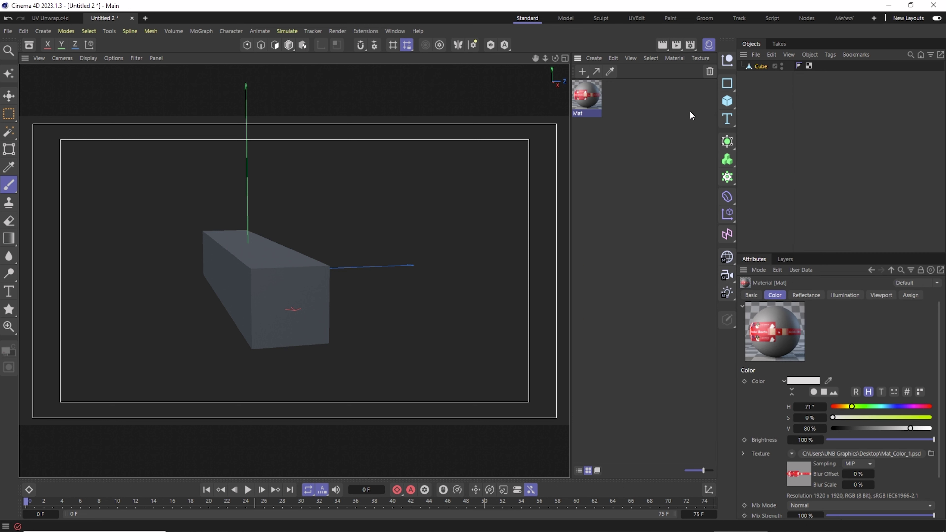
# - Apply the new material to the Cube and set its texture preview size to 16384x16384 and viewport display to Color
pyautogui.moveTo(593, 98); pyautogui.dragTo(760, 69)
pyautogui.click(591, 99)
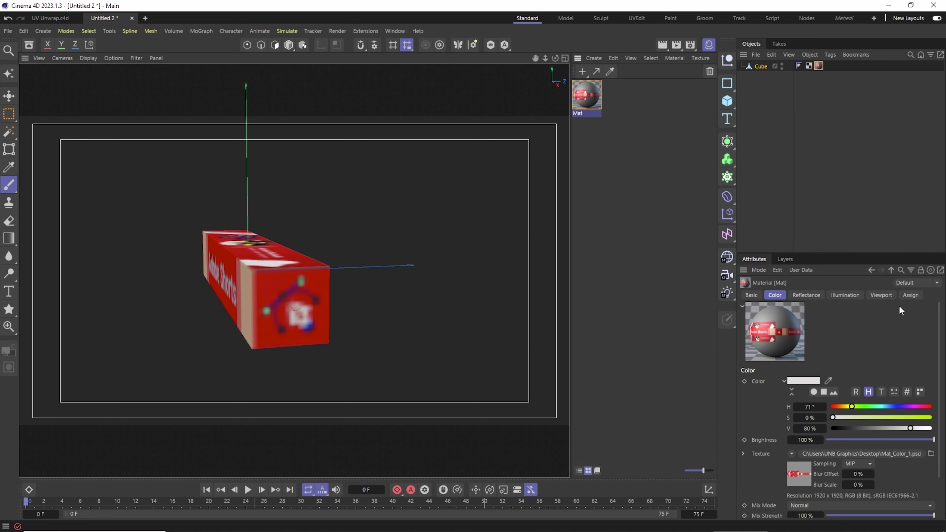
pyautogui.click(882, 295)
pyautogui.click(827, 391)
pyautogui.click(828, 379)
pyautogui.click(827, 401)
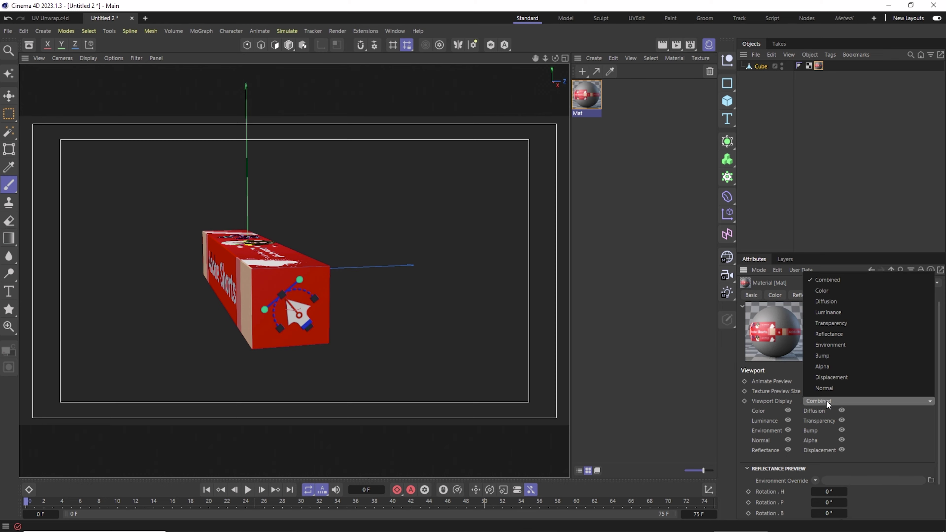
pyautogui.click(837, 293)
pyautogui.click(708, 46)
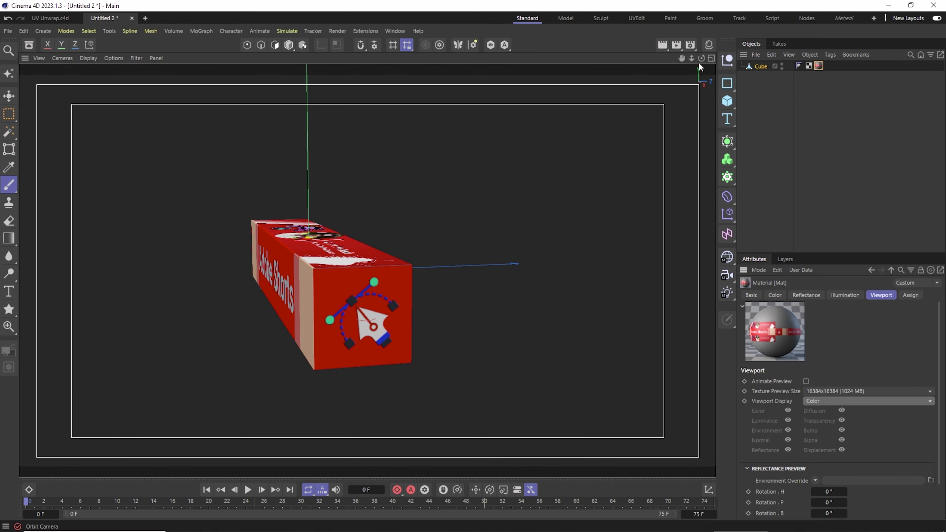
# - Add a Cloner and make the Cube its child
pyautogui.moveTo(701, 59); pyautogui.dragTo(660, 62)
pyautogui.moveTo(682, 59); pyautogui.dragTo(691, 144)
pyautogui.moveTo(683, 58); pyautogui.dragTo(723, 67)
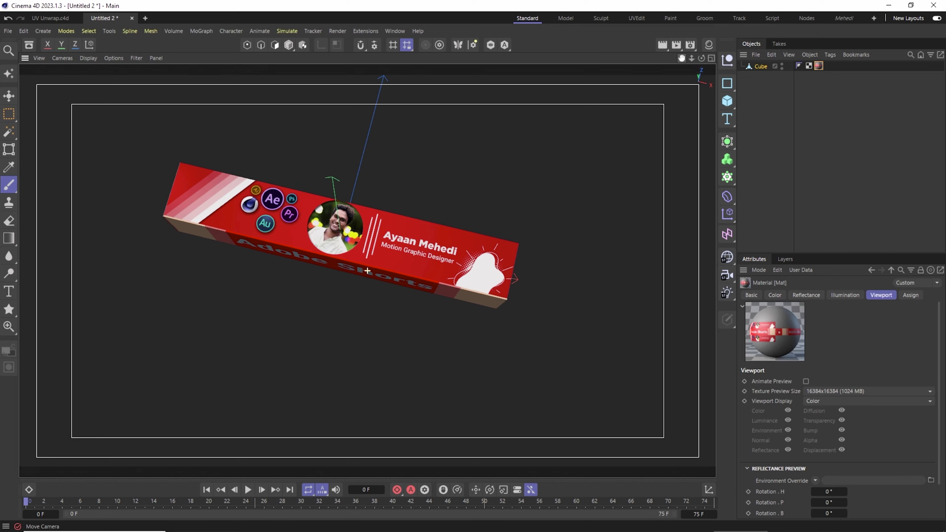
pyautogui.moveTo(727, 177); pyautogui.dragTo(762, 194)
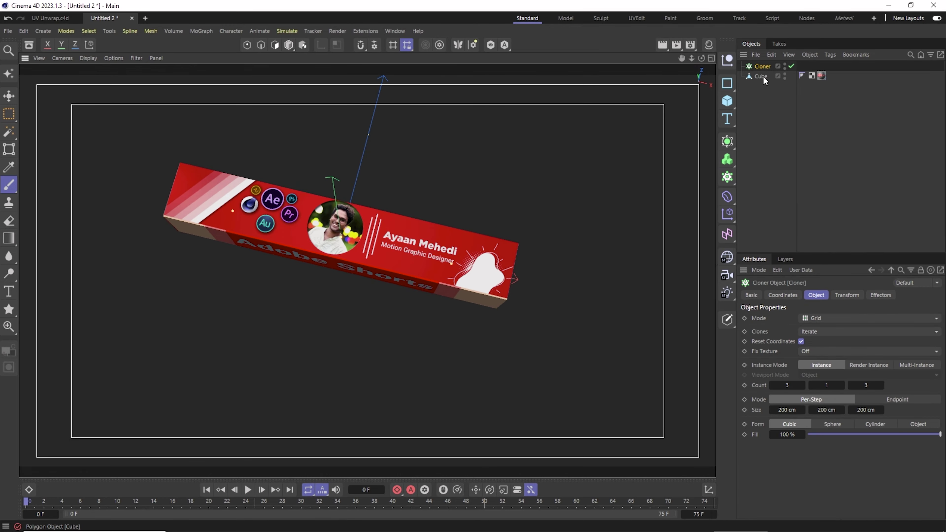
pyautogui.moveTo(761, 77); pyautogui.dragTo(762, 67)
pyautogui.moveTo(691, 59)
pyautogui.mouseDown()
pyautogui.moveTo(683, 64)
pyautogui.moveTo(693, 57)
pyautogui.mouseUp()
# - Set the grid Cloner's X size to 0 cm and its X count to 1
pyautogui.click(760, 67)
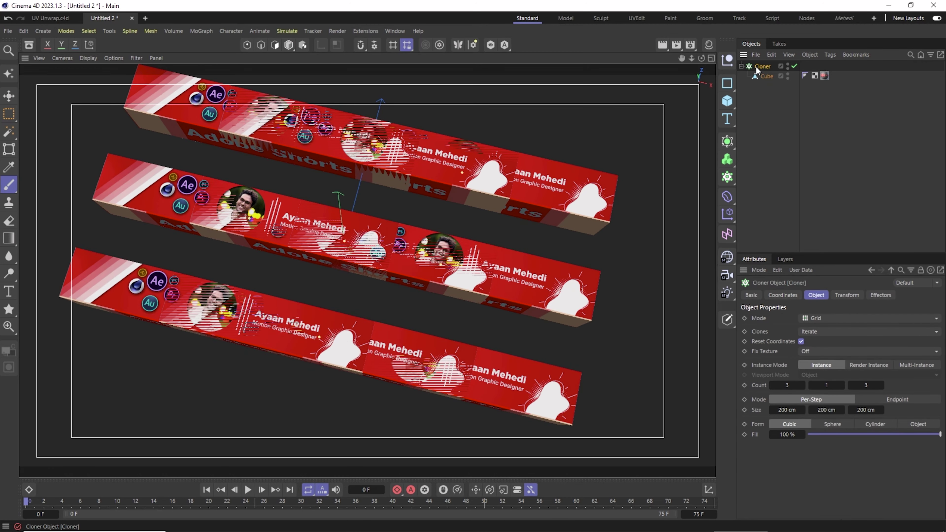
pyautogui.click(787, 411)
pyautogui.click(803, 387)
pyautogui.moveTo(786, 409); pyautogui.dragTo(708, 409)
pyautogui.click(790, 386)
pyautogui.write('0')
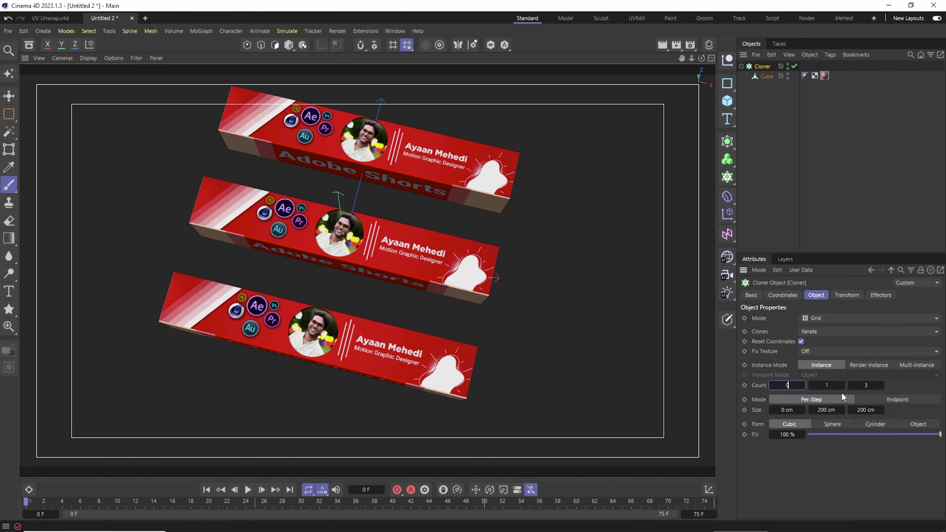
# - Set the grid Cloner's Y size to 0 cm and its Z size to 107 cm
pyautogui.click(830, 410)
pyautogui.write('0')
pyautogui.click(869, 410)
pyautogui.write('20')
pyautogui.press('Return')
pyautogui.moveTo(881, 410); pyautogui.dragTo(914, 410)
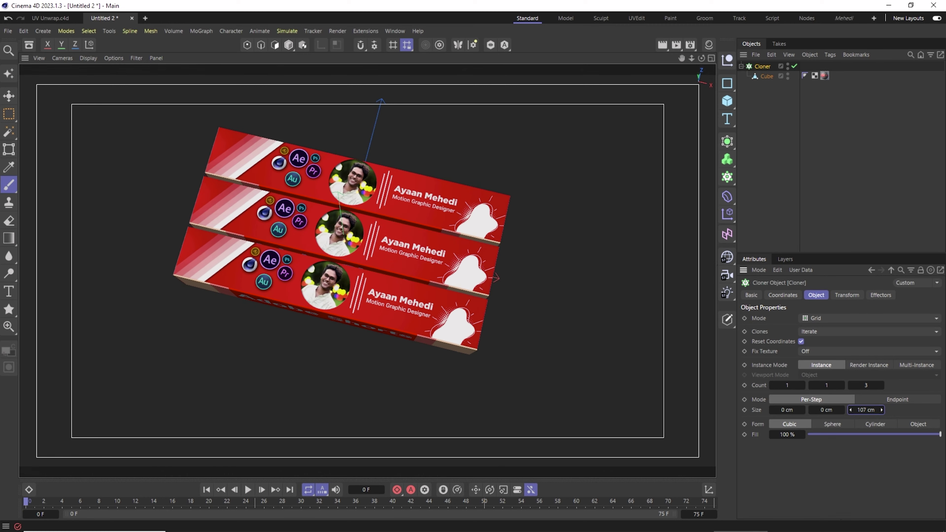
# - Increase the Cloner's Z count to 7
pyautogui.click(882, 385)
pyautogui.click(882, 386)
pyautogui.click(882, 386)
pyautogui.click(882, 386)
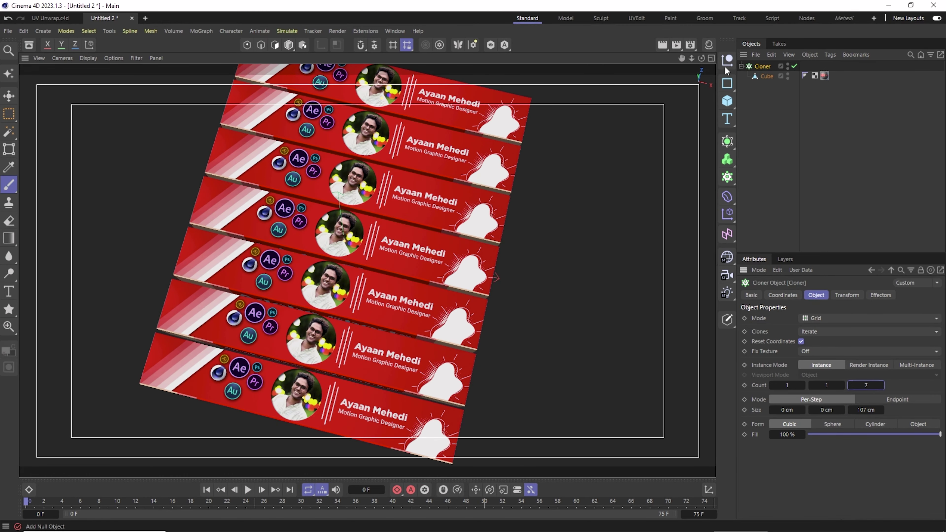
# - Add a Random effector to the Cloner and try a strength of 22%
pyautogui.click(201, 30)
pyautogui.moveTo(238, 49)
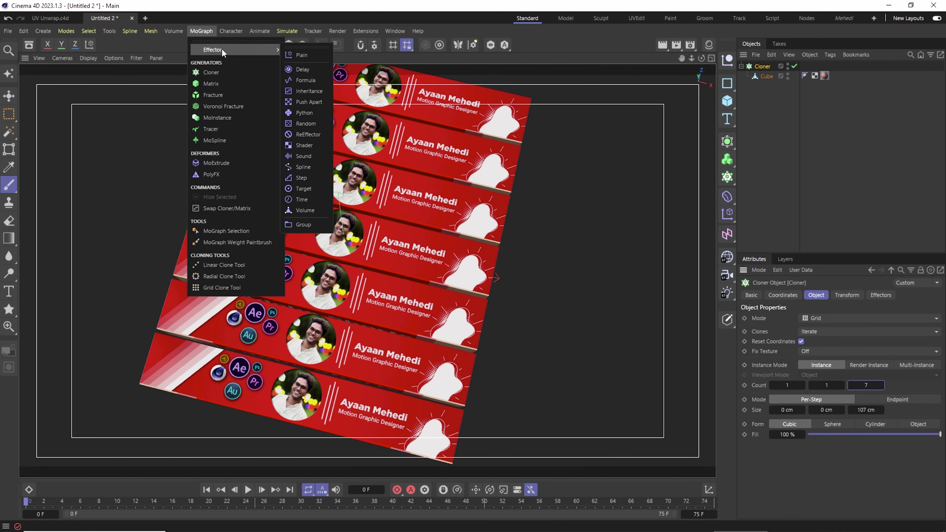
pyautogui.click(305, 123)
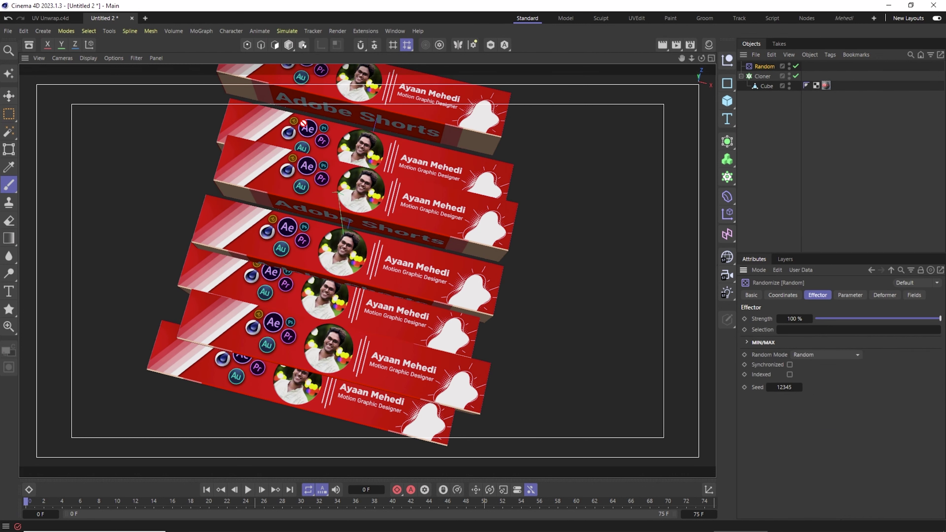
pyautogui.moveTo(683, 66); pyautogui.dragTo(670, 83)
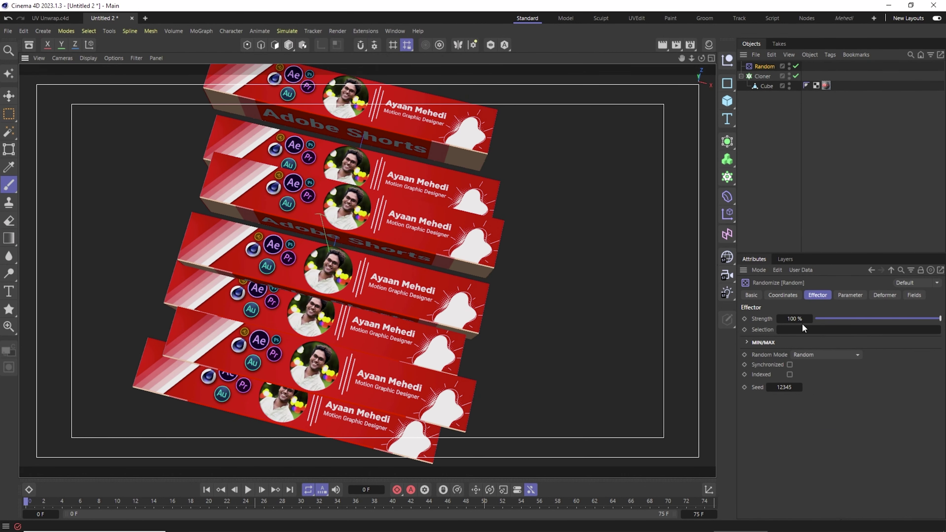
pyautogui.click(843, 319)
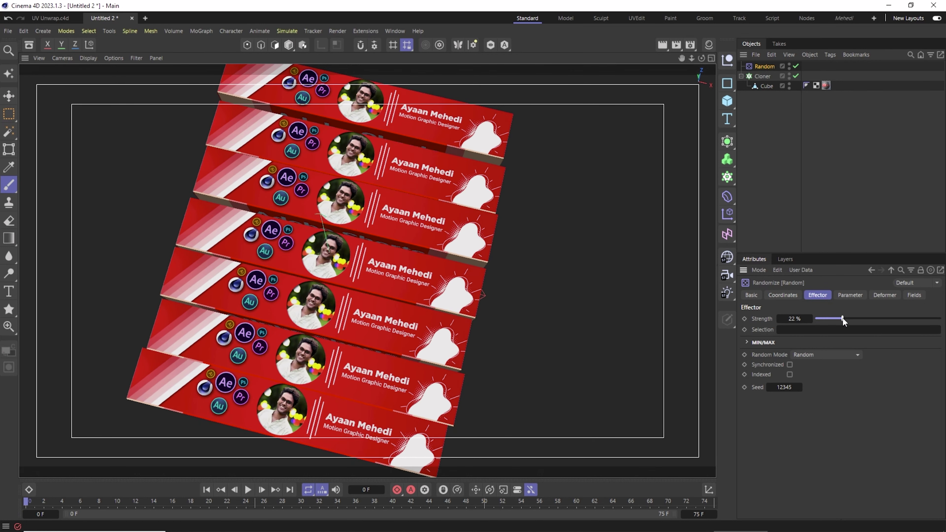
# - Set the Random effector's position offsets to 0 cm in X, 20 cm in Y and 0 cm in Z
pyautogui.click(850, 294)
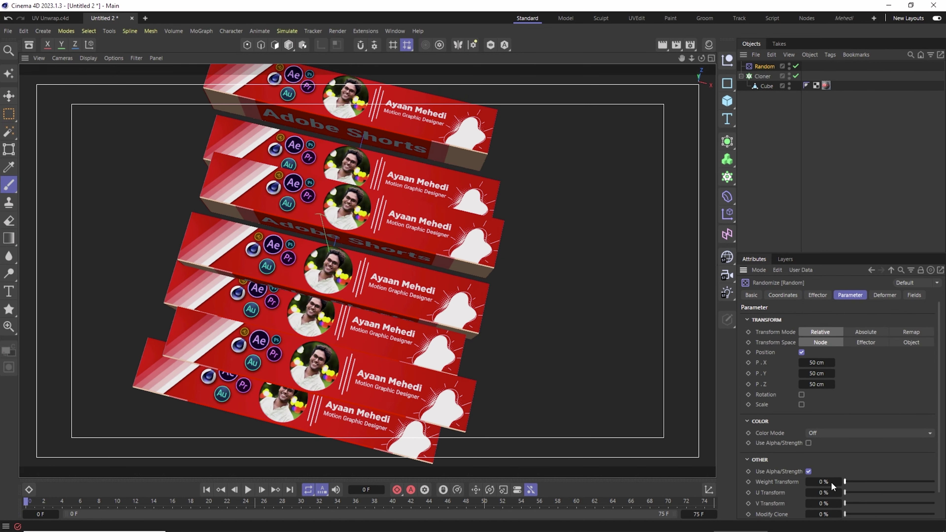
pyautogui.moveTo(817, 363); pyautogui.dragTo(880, 364)
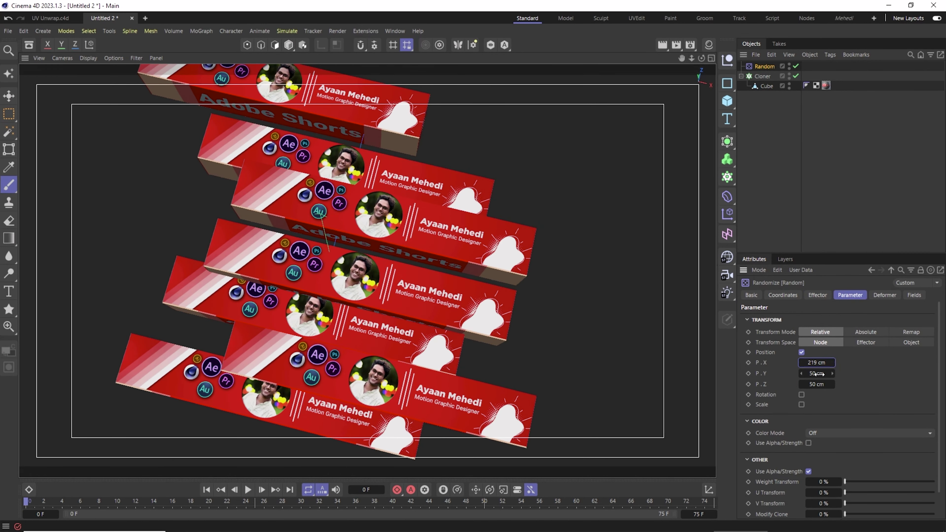
pyautogui.click(819, 374)
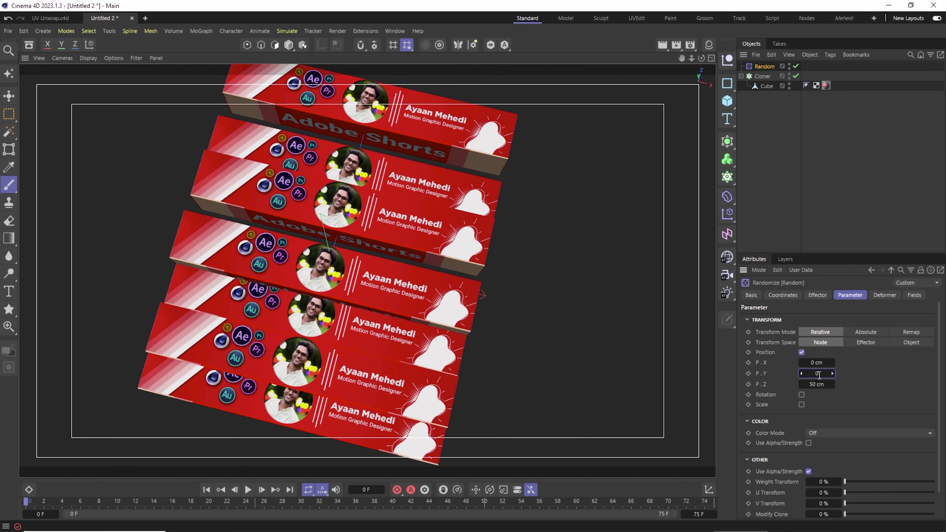
pyautogui.write('20')
pyautogui.press('Return')
pyautogui.click(823, 386)
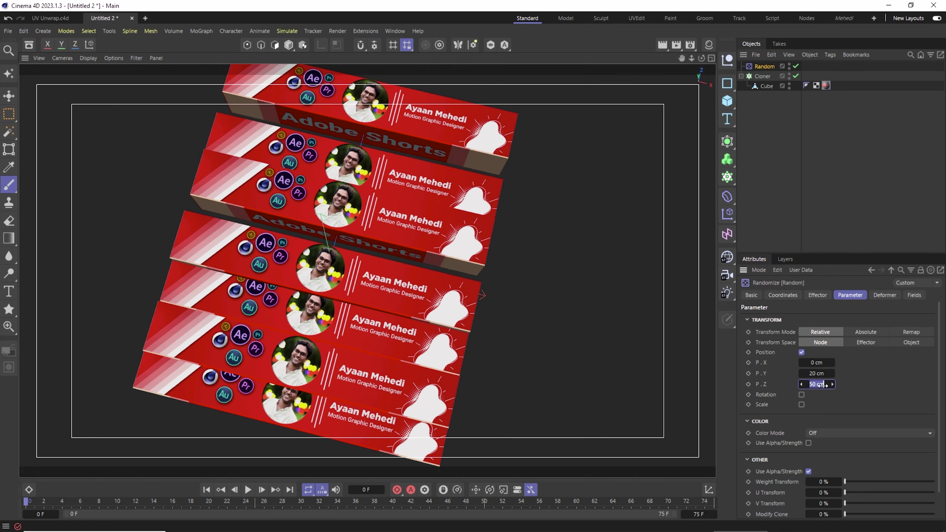
pyautogui.write('0')
pyautogui.press('Return')
# - Increase the Random effector's position offsets to 100 cm in X and 38 cm in Y
pyautogui.moveTo(820, 363); pyautogui.dragTo(924, 363)
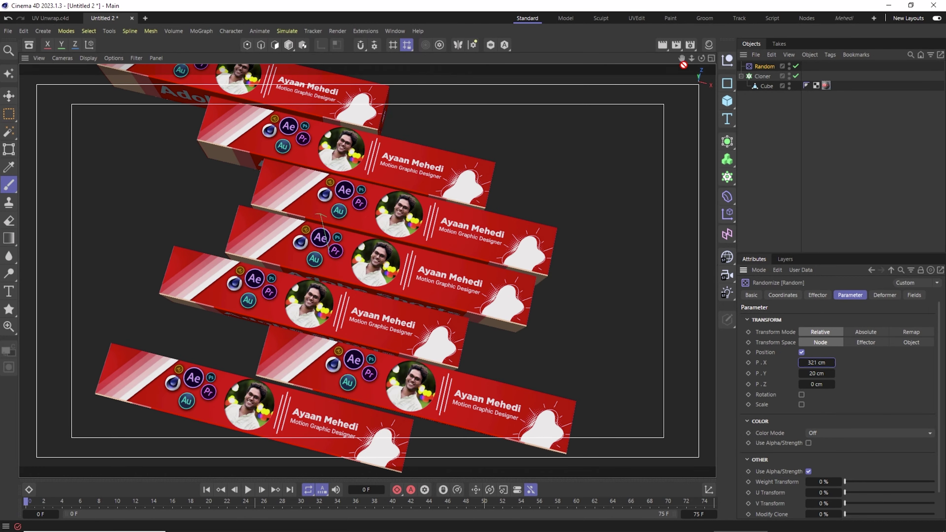
pyautogui.moveTo(692, 59); pyautogui.dragTo(712, 47)
pyautogui.moveTo(821, 363)
pyautogui.mouseDown()
pyautogui.moveTo(740, 363)
pyautogui.moveTo(840, 374)
pyautogui.mouseUp()
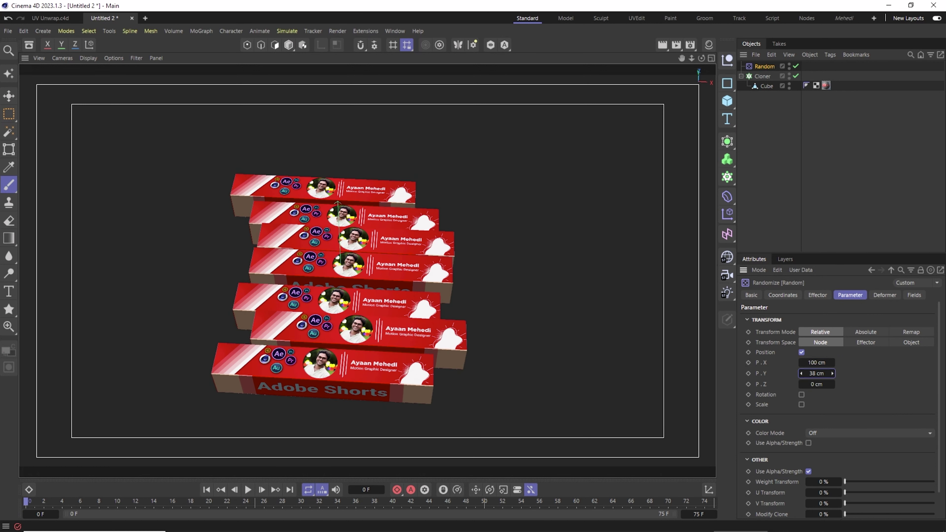
# - Open the Cloner's object properties
pyautogui.click(763, 76)
pyautogui.click(816, 295)
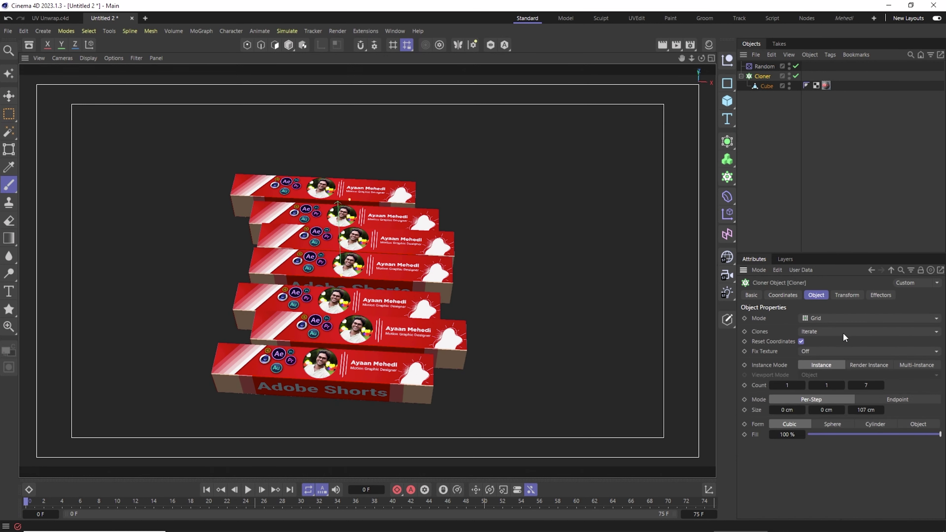